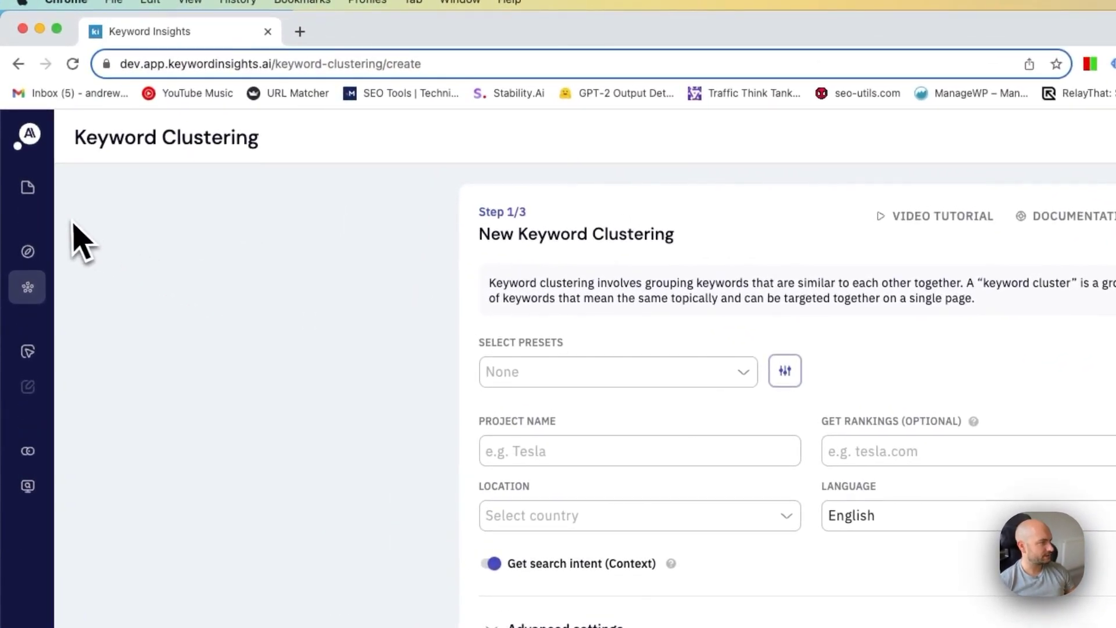
# Step: Open the Cluster Keywords workflow and the New Keyword Clustering form, then return to the four-step Dashboard workflow
pyautogui.moveTo(42, 180)
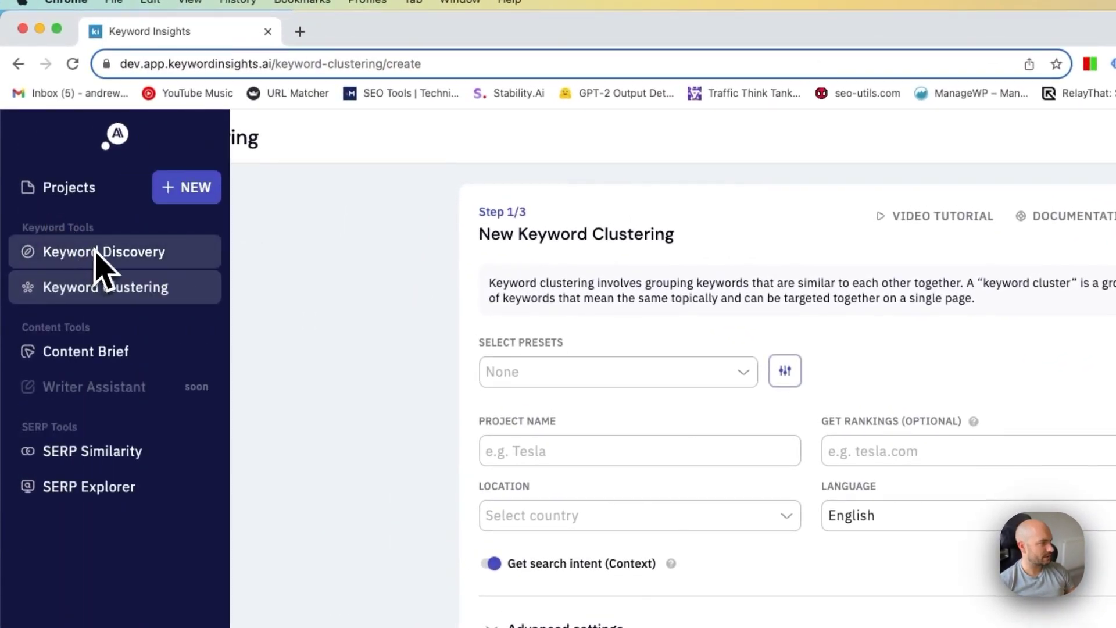
pyautogui.click(179, 194)
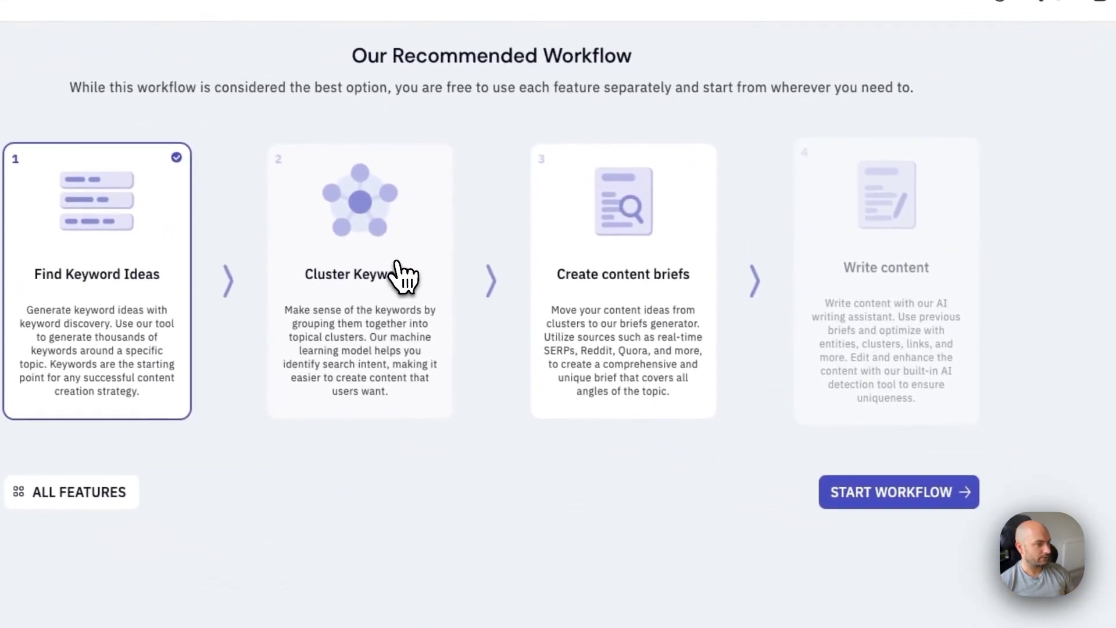
pyautogui.click(400, 278)
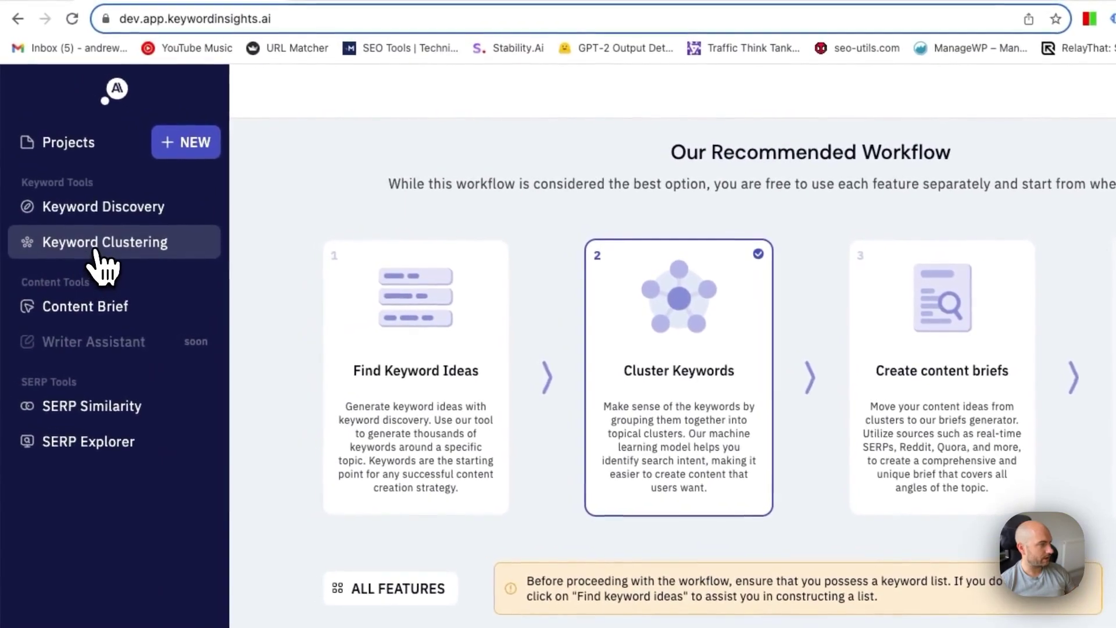
pyautogui.click(99, 256)
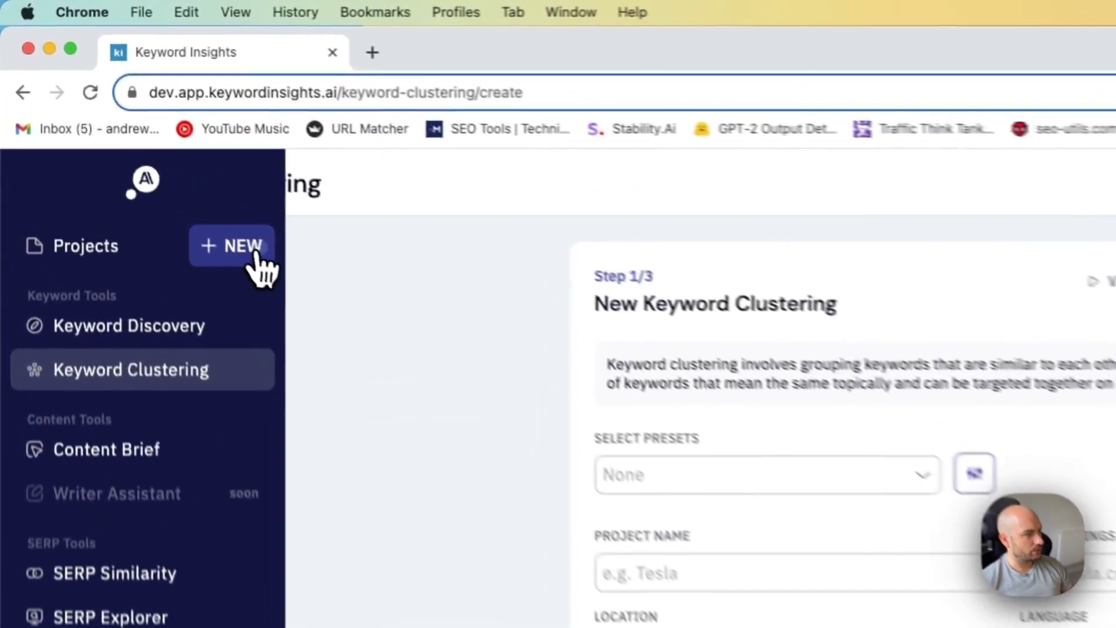
pyautogui.click(141, 138)
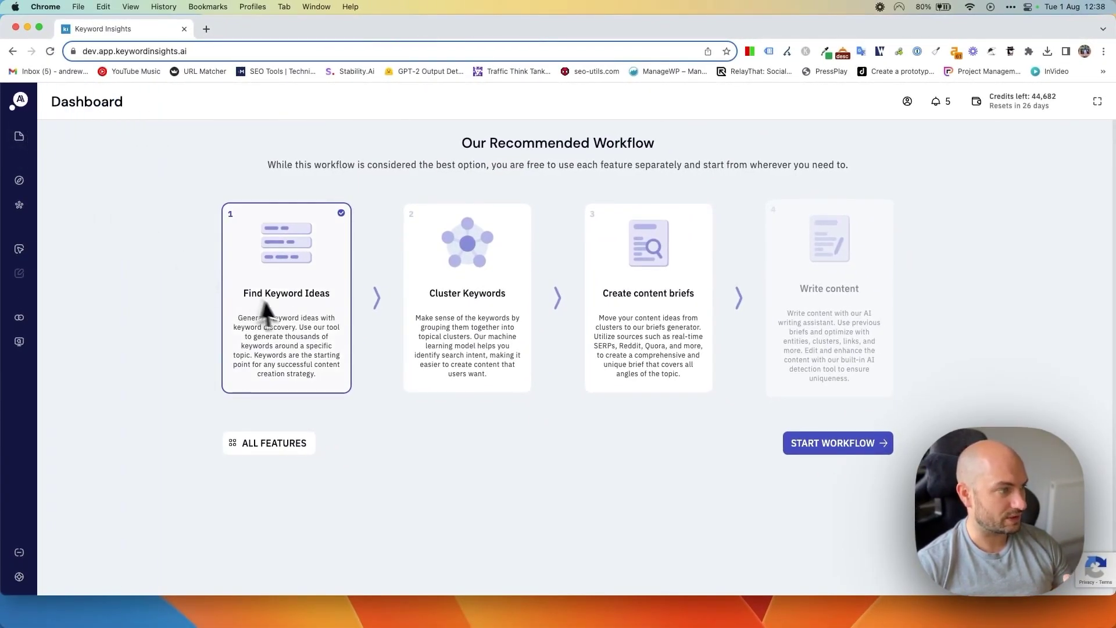
# Step: Show the United Kingdom 'keyword research' discovery (1933 keywords) as a list and select all 50 on the page
pyautogui.moveTo(17, 205)
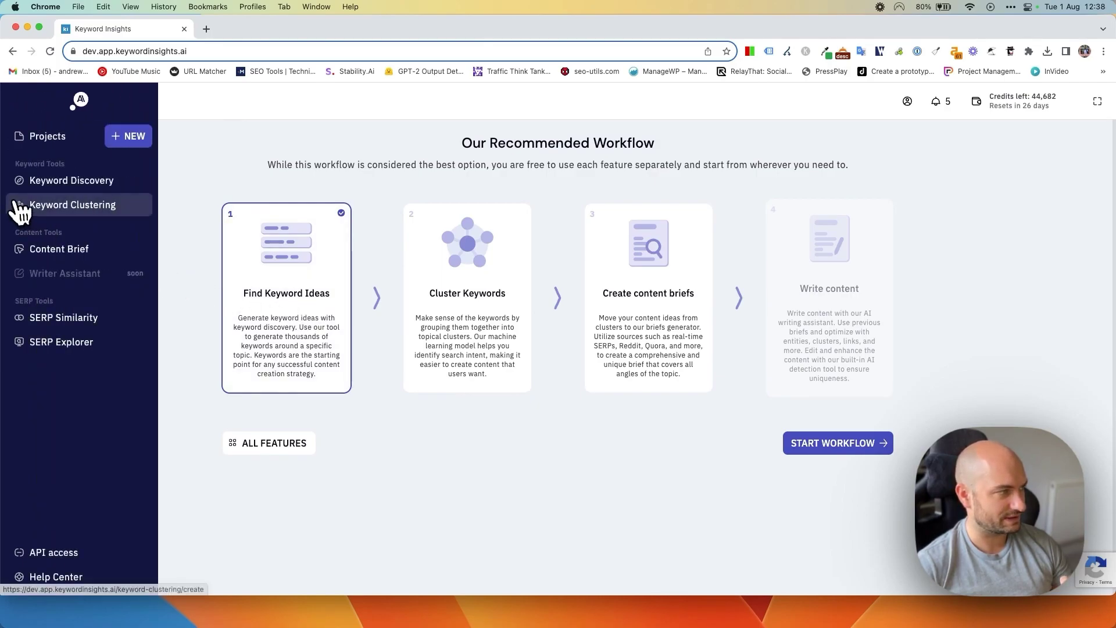
pyautogui.click(66, 185)
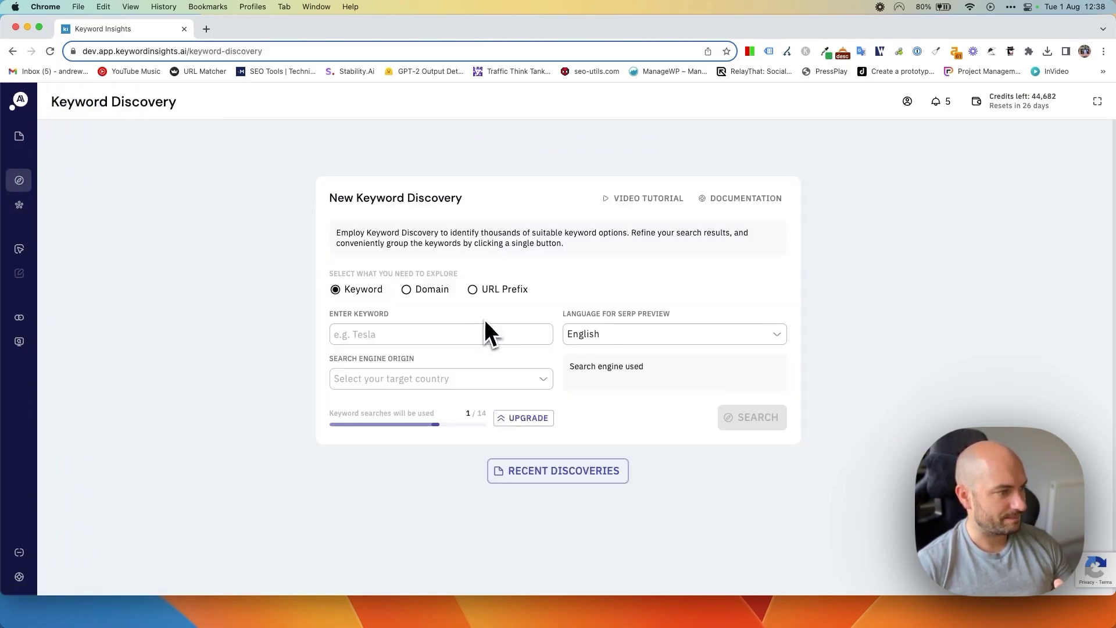
pyautogui.click(543, 480)
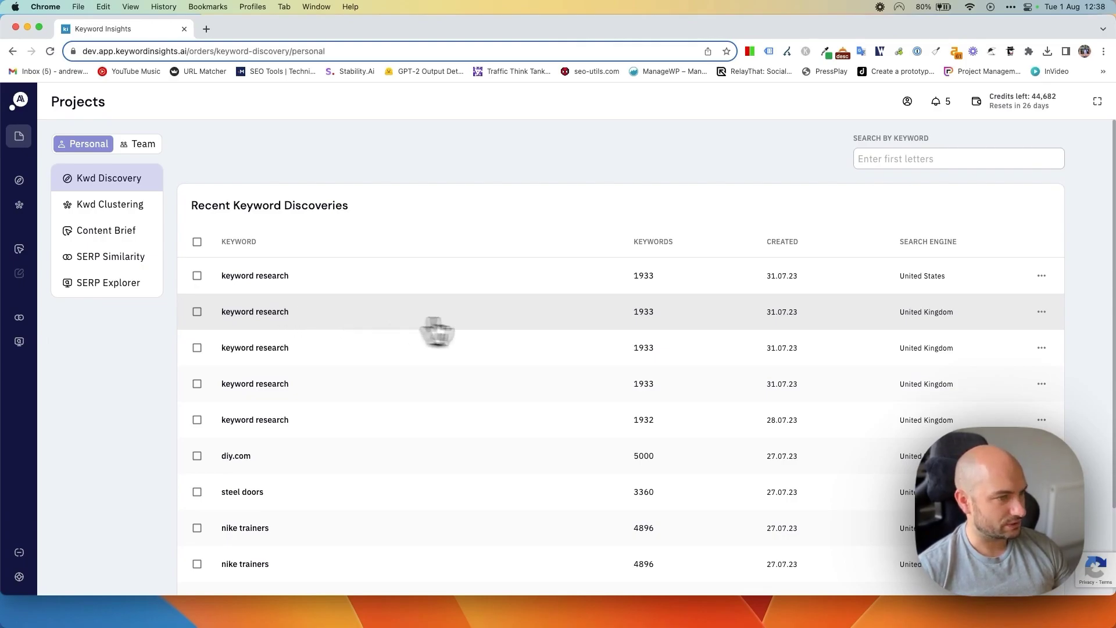
pyautogui.click(586, 328)
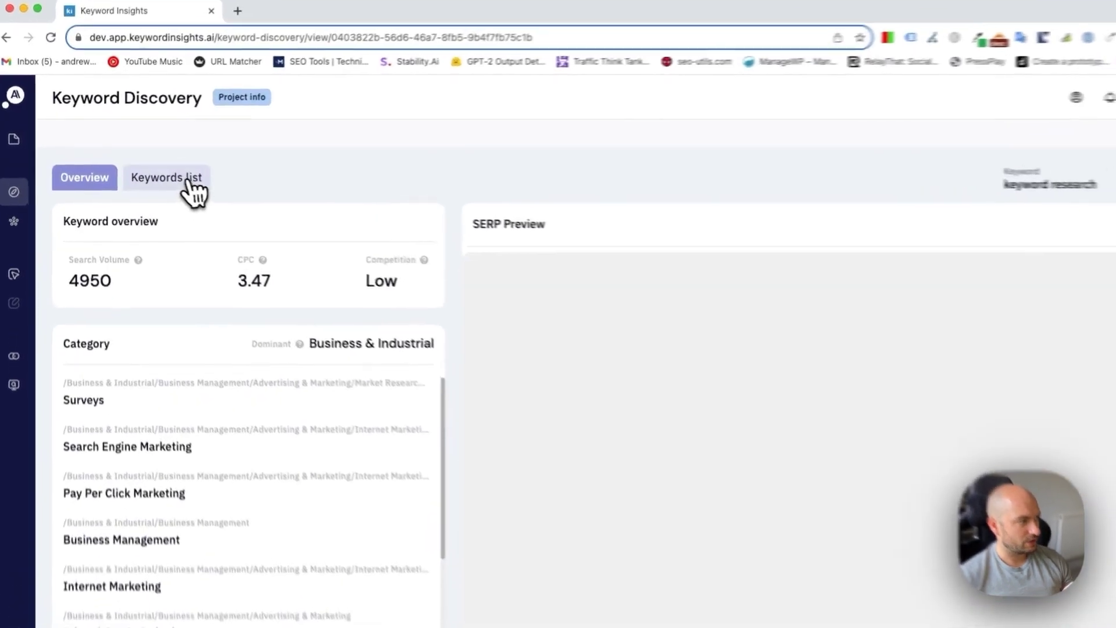
pyautogui.click(150, 170)
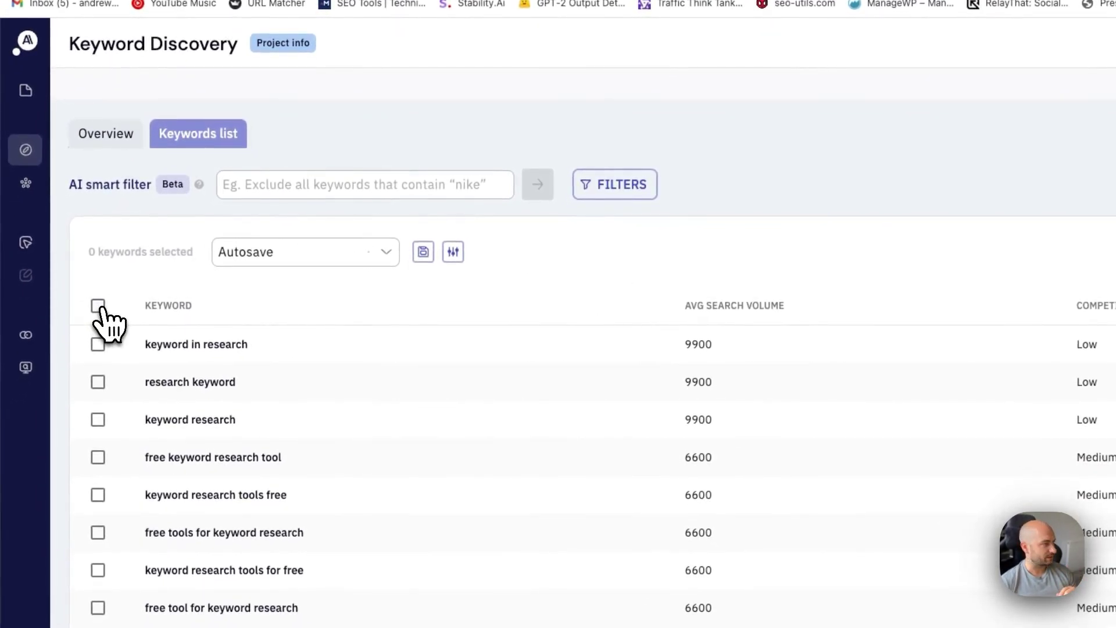
pyautogui.click(98, 307)
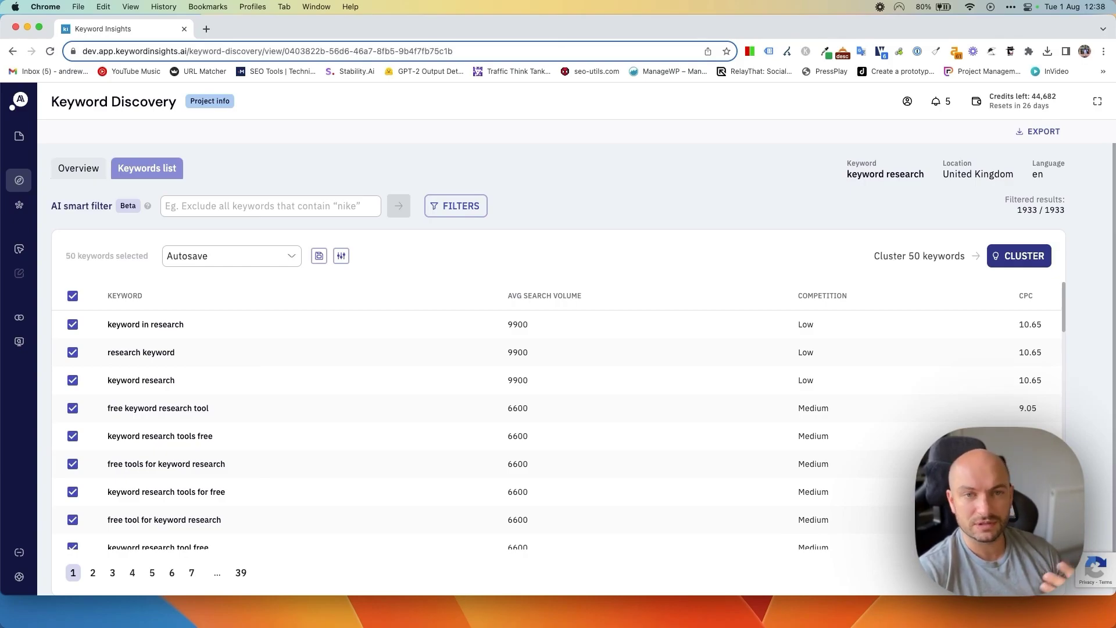
# Step: Open a blank Step 1/3 New Keyword Clustering form via Cluster Keywords and focus the Project Name field
pyautogui.moveTo(35, 180)
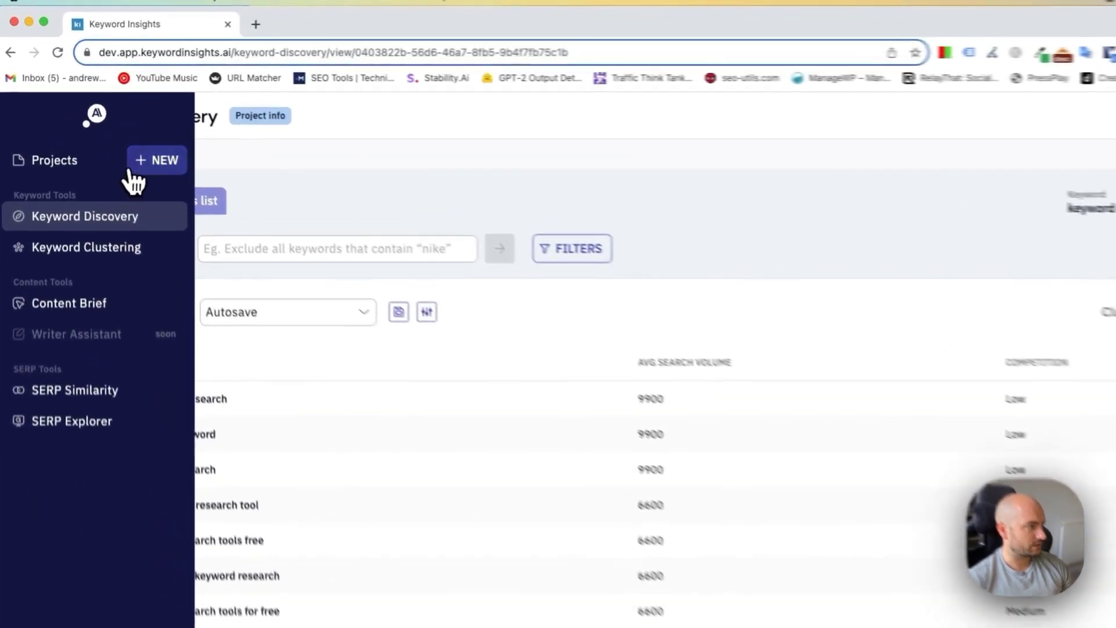
pyautogui.click(134, 169)
pyautogui.click(646, 442)
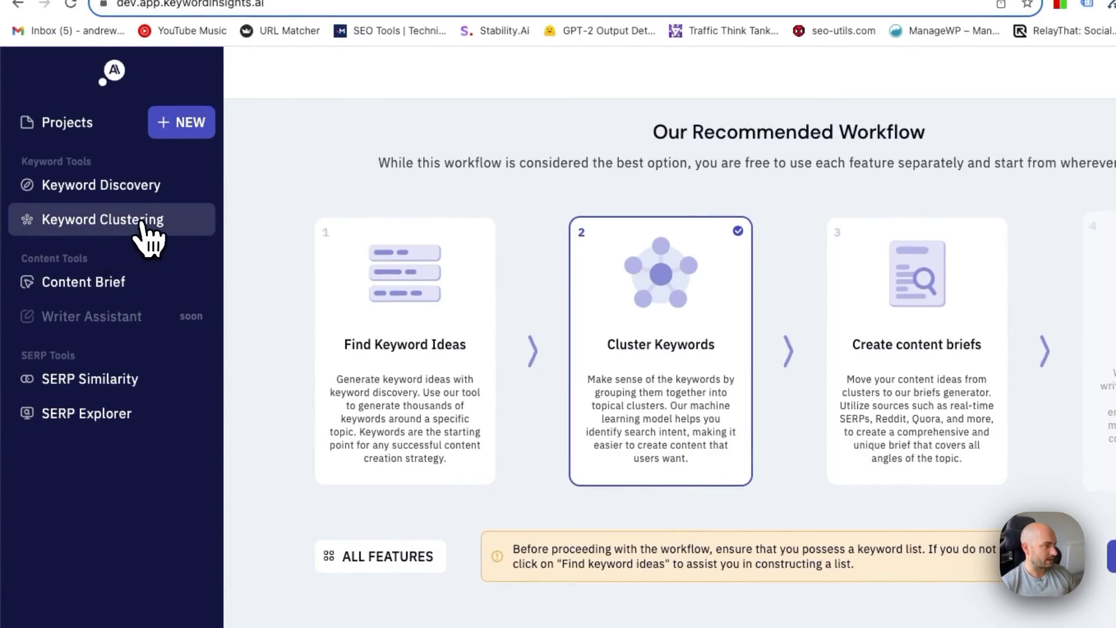
pyautogui.click(143, 228)
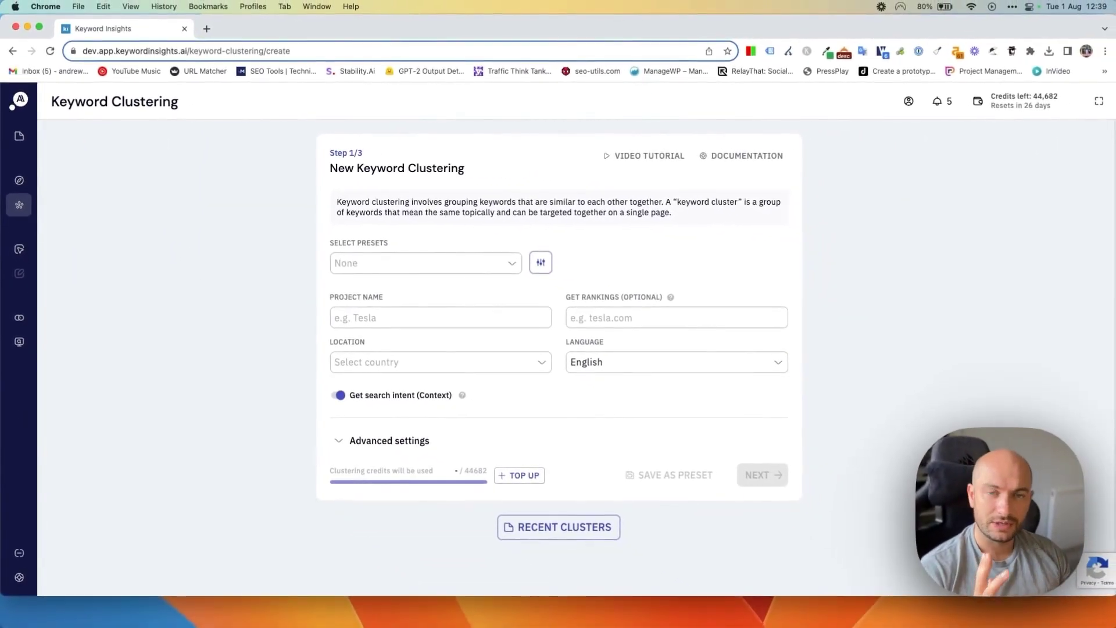
pyautogui.moveTo(43, 186)
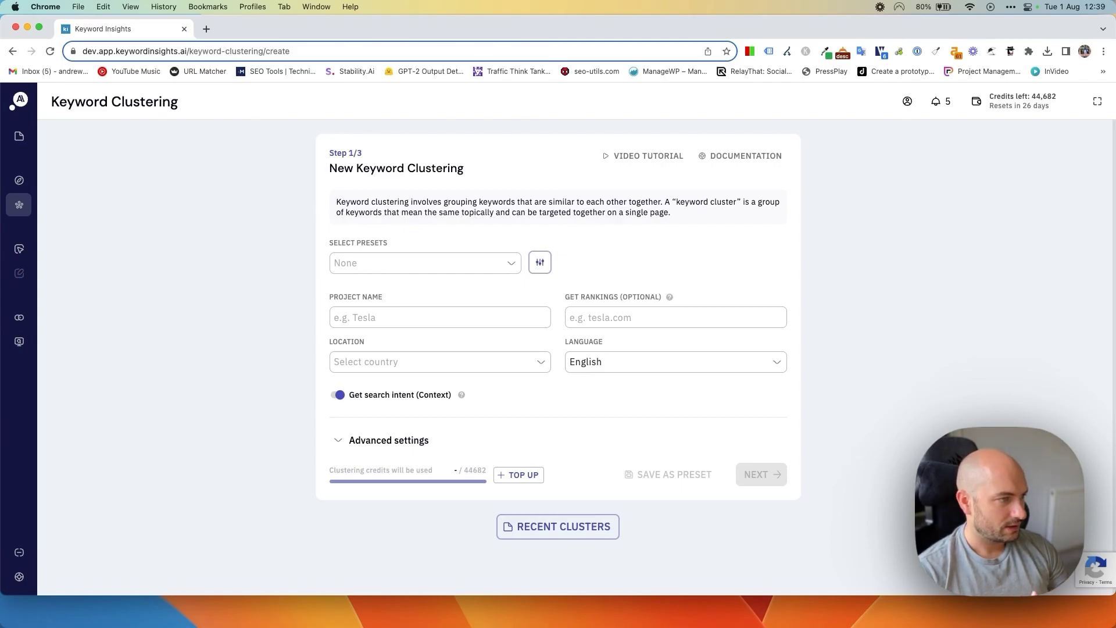
pyautogui.click(363, 317)
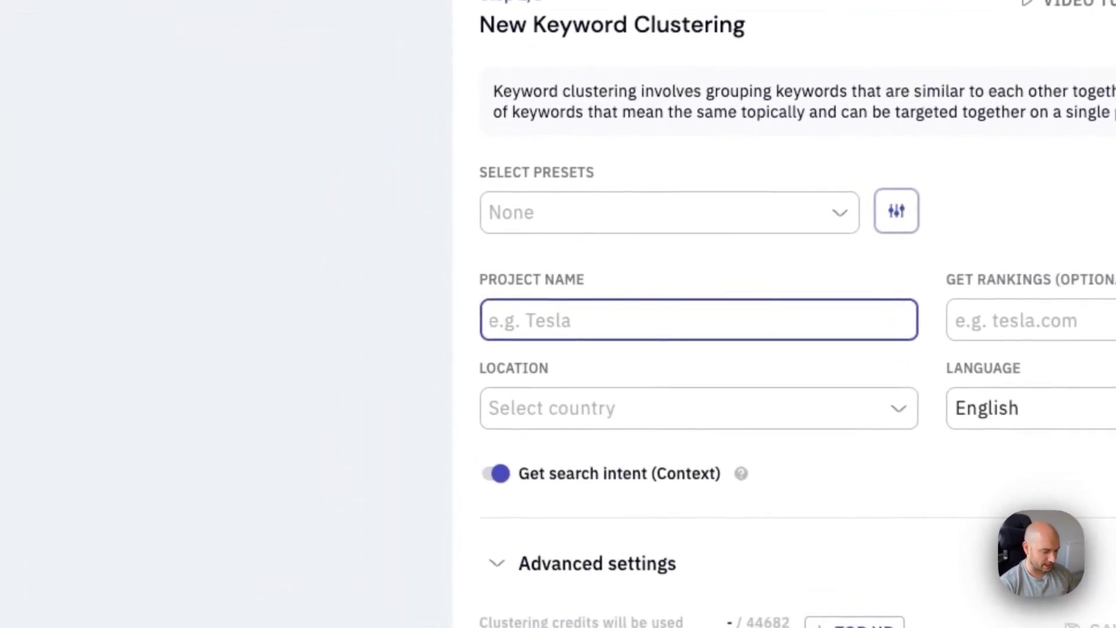
# Step: Enter 'Keyword research - hubspot' as project name and hubspot.com as the rankings domain
pyautogui.write('Keyword research -')
pyautogui.write(' hubspot')
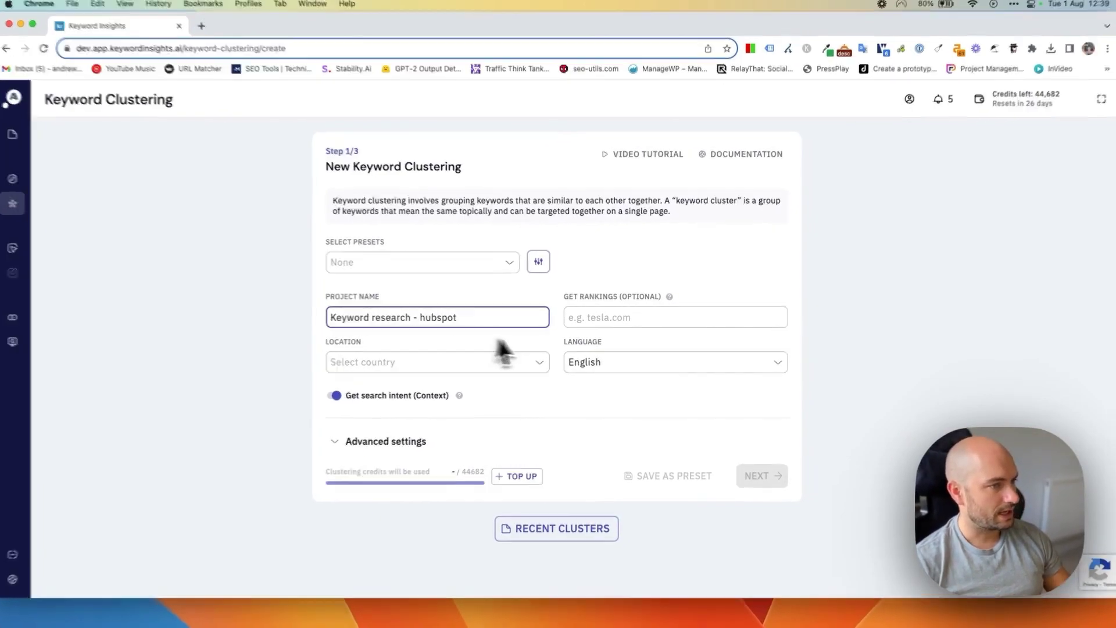
pyautogui.click(634, 317)
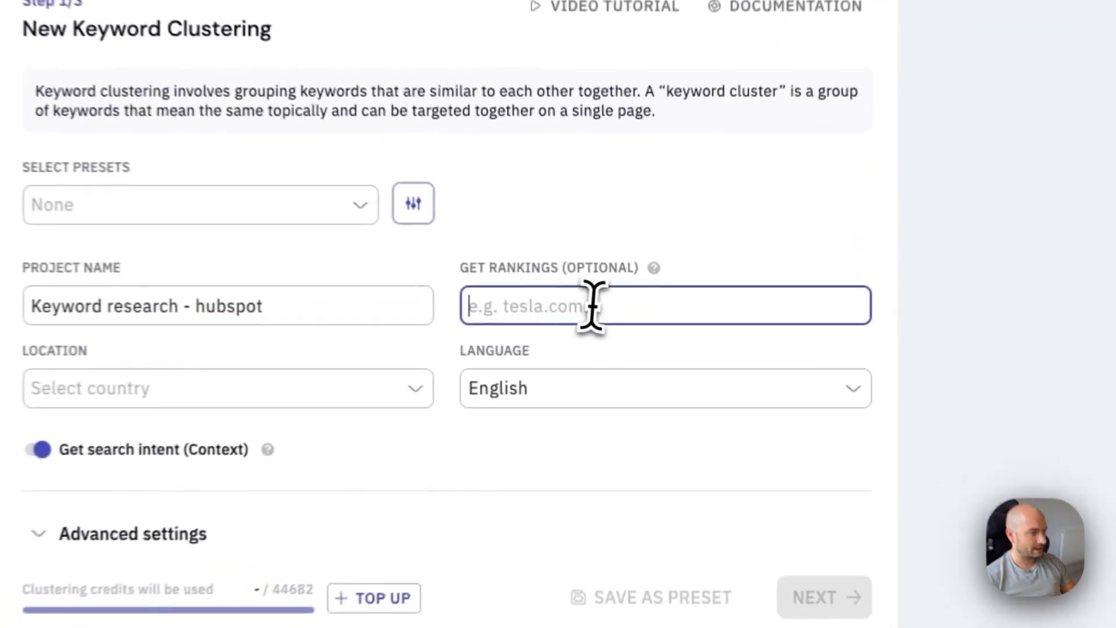
pyautogui.write('hubspot.com')
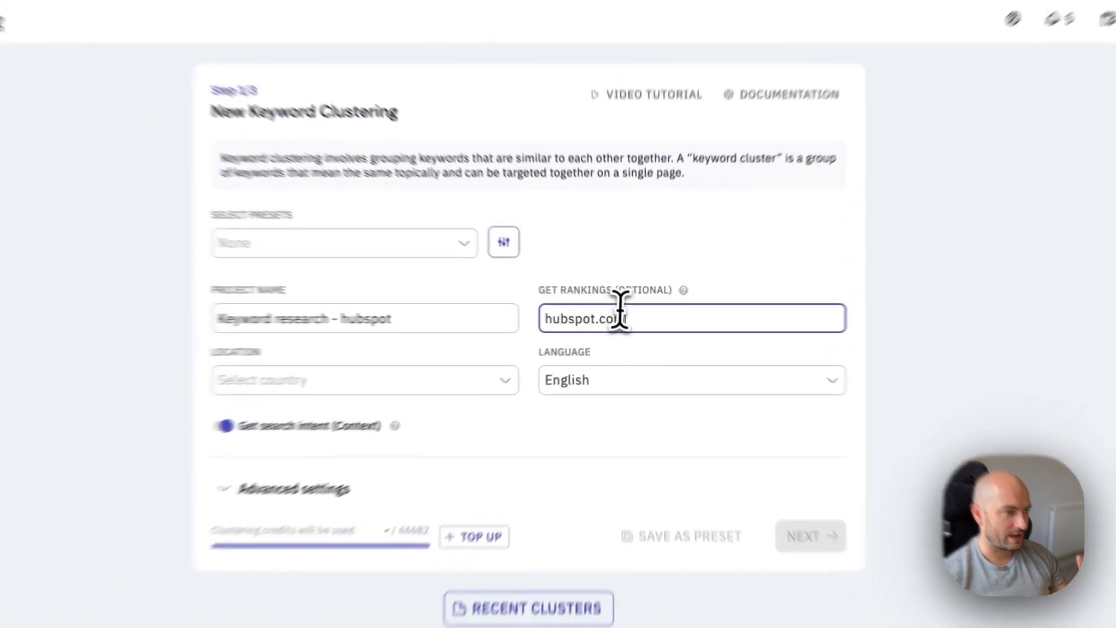
pyautogui.moveTo(625, 317); pyautogui.dragTo(566, 318)
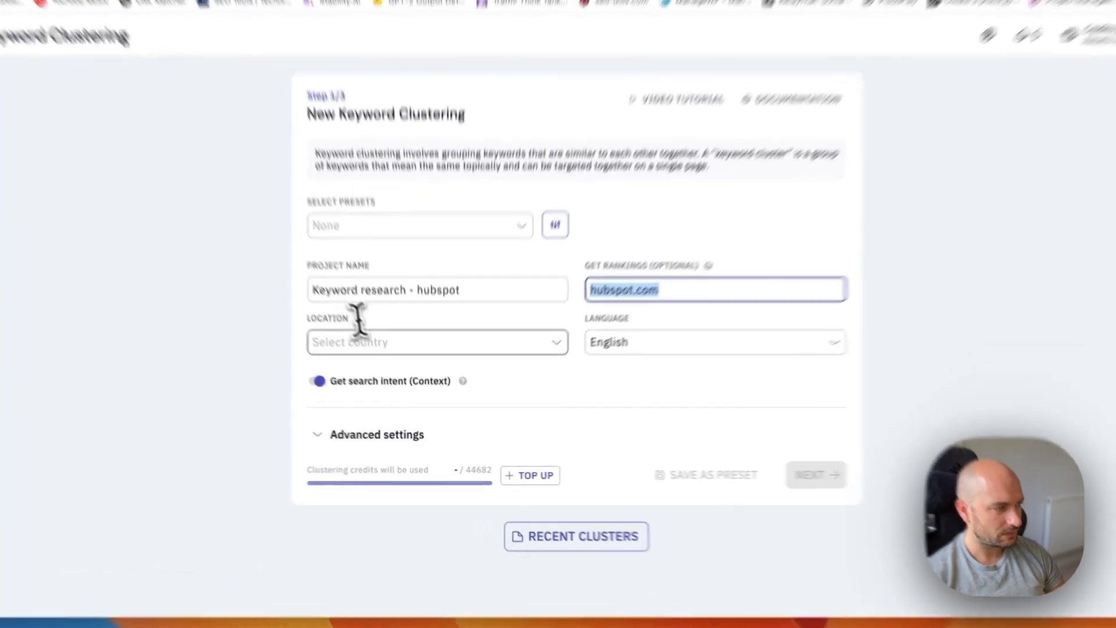
# Step: Set the project location to United States with English, keeping hubspot.com as the rankings domain
pyautogui.click(403, 360)
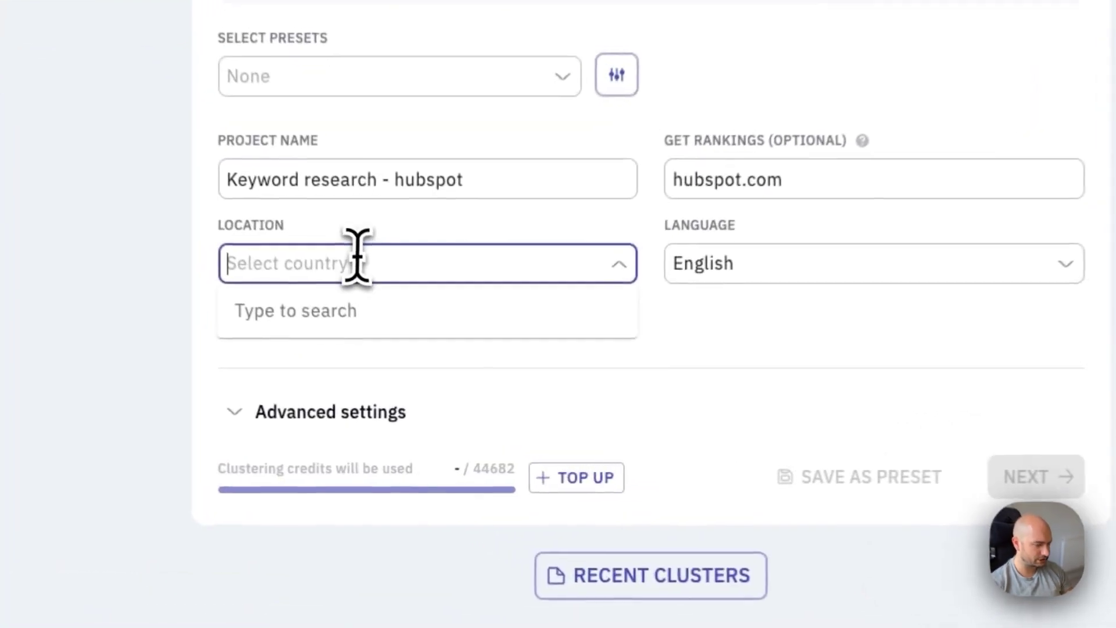
pyautogui.write('uni')
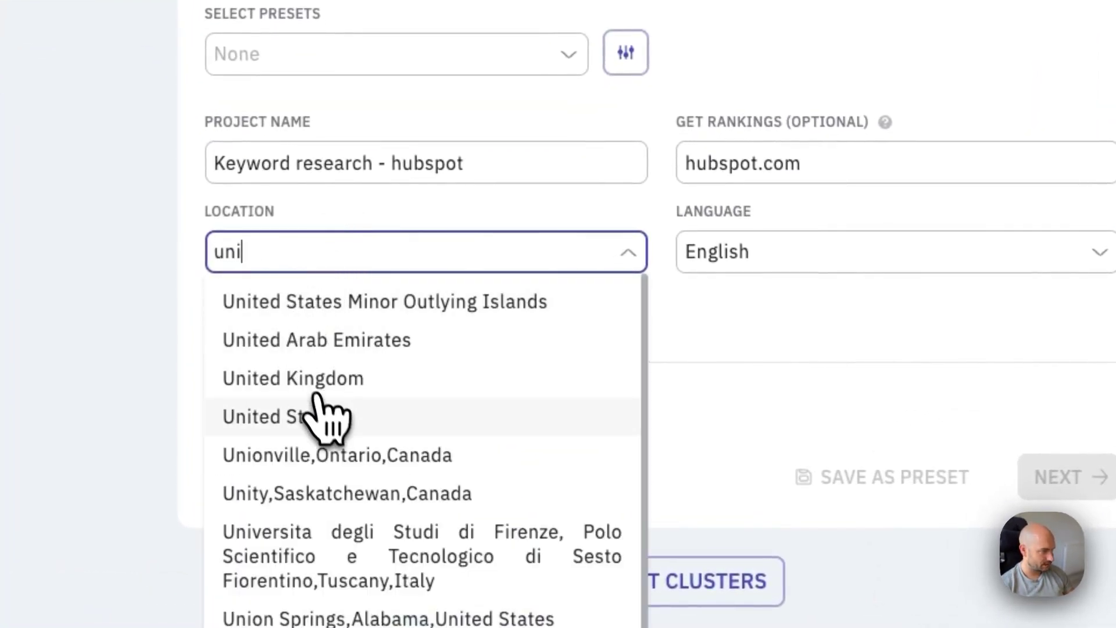
pyautogui.click(324, 418)
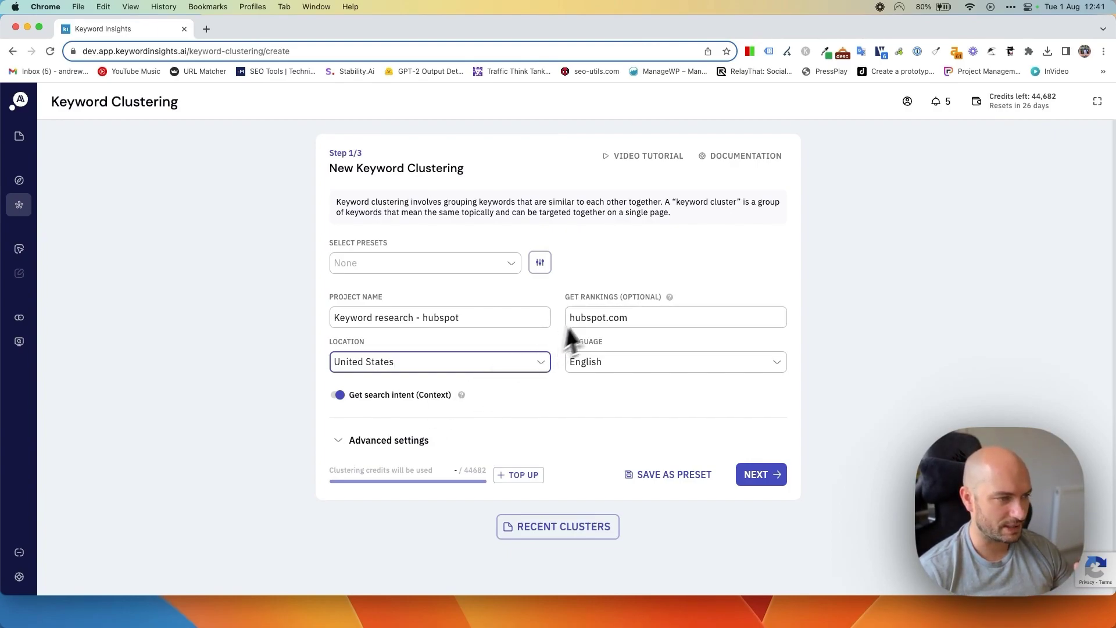
pyautogui.moveTo(624, 317); pyautogui.dragTo(572, 318)
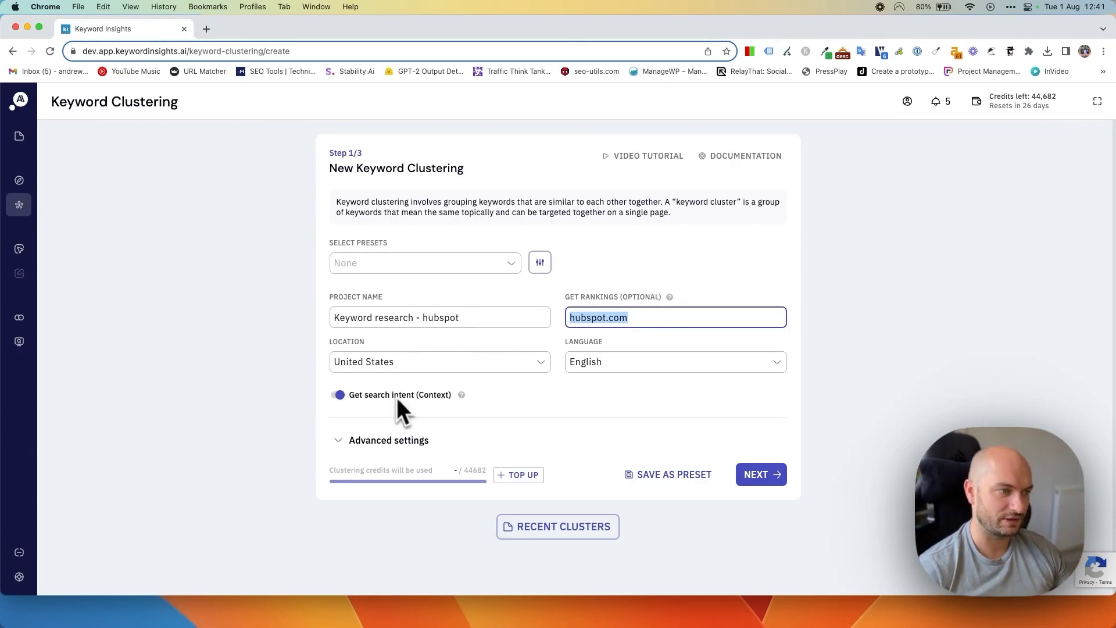
pyautogui.moveTo(638, 320); pyautogui.dragTo(574, 318)
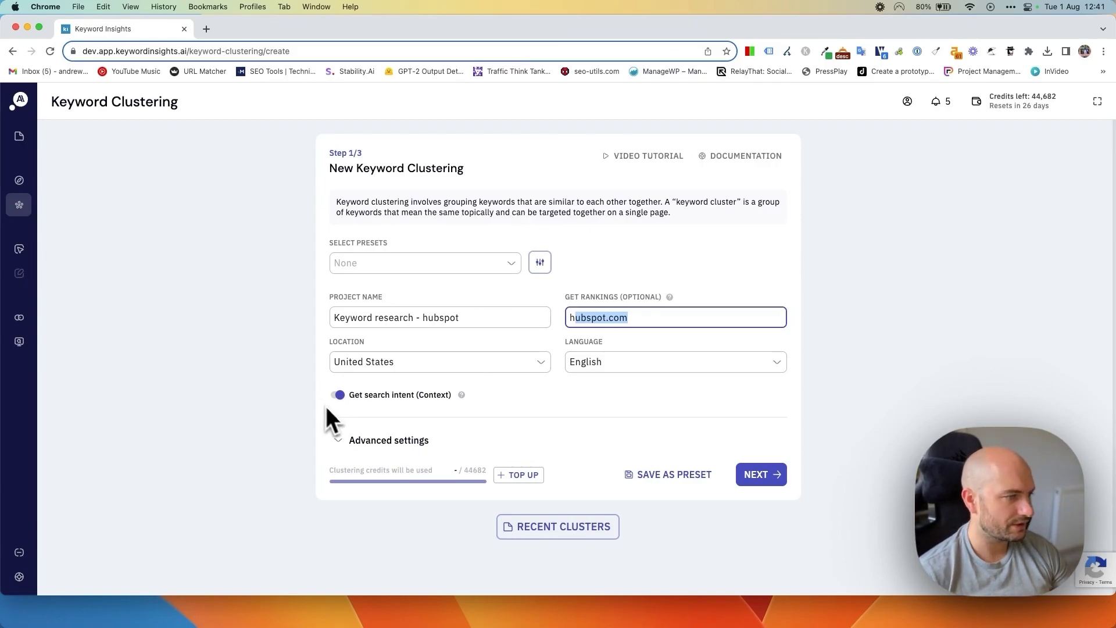
# Step: Expand advanced settings showing Centroids algorithm, 3 similar SERP results and Medium cluster strength
pyautogui.click(347, 444)
pyautogui.scroll(-3, 470, 414)
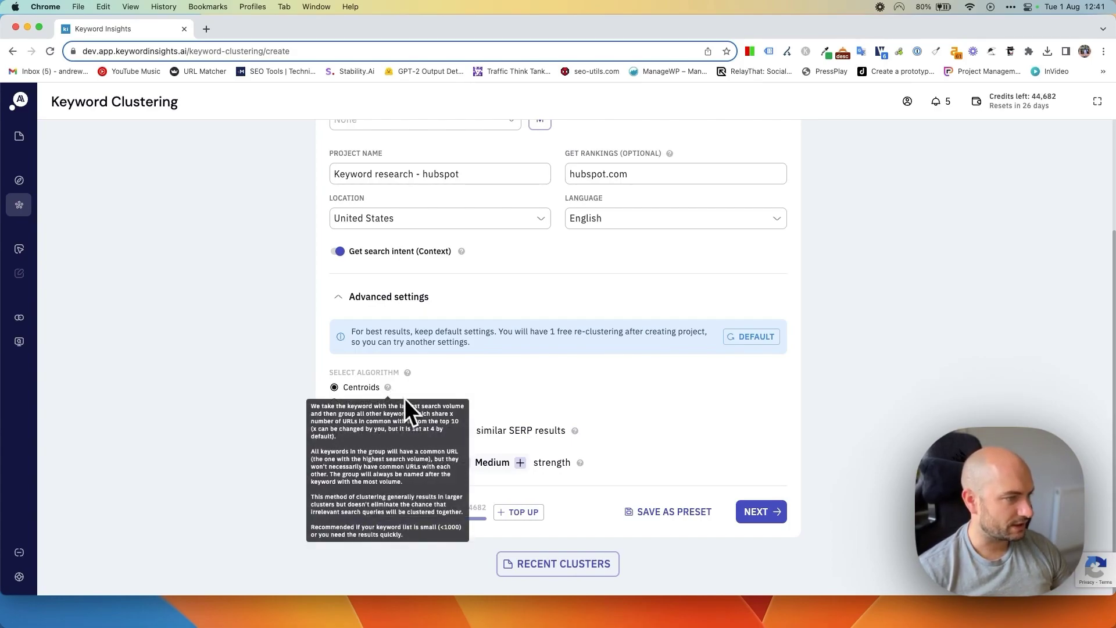
pyautogui.moveTo(409, 406)
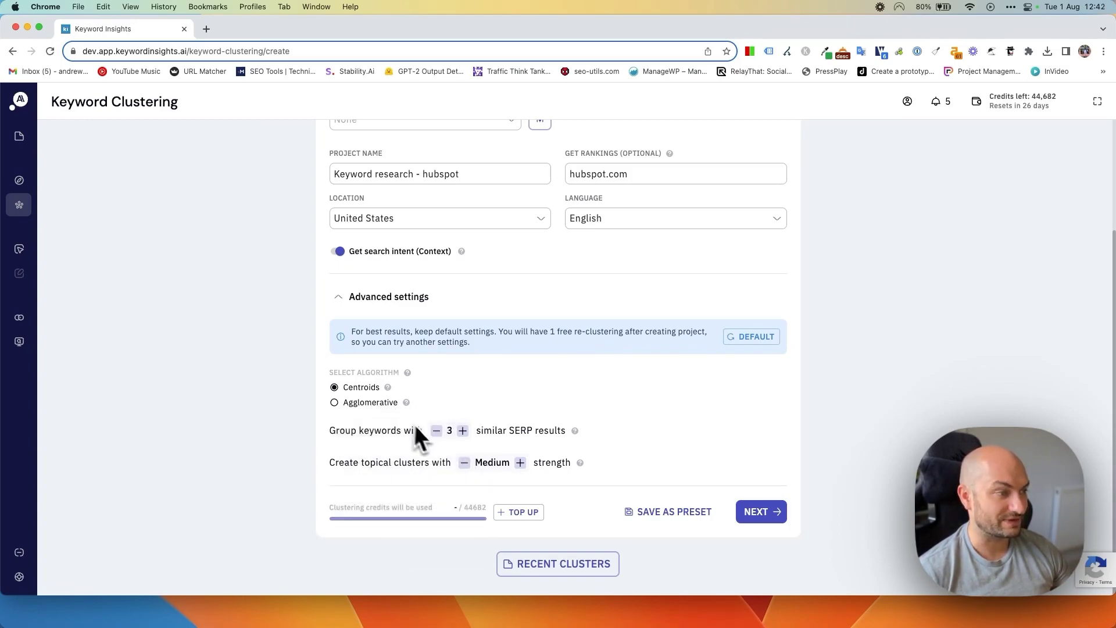
pyautogui.moveTo(345, 431); pyautogui.dragTo(430, 437)
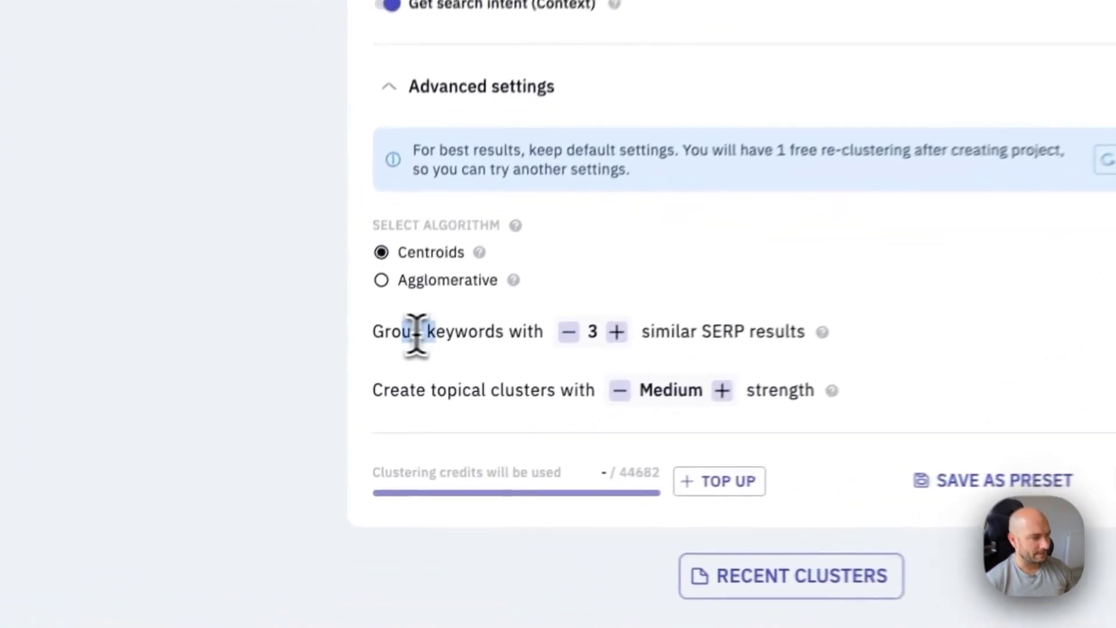
pyautogui.moveTo(580, 327); pyautogui.dragTo(582, 328)
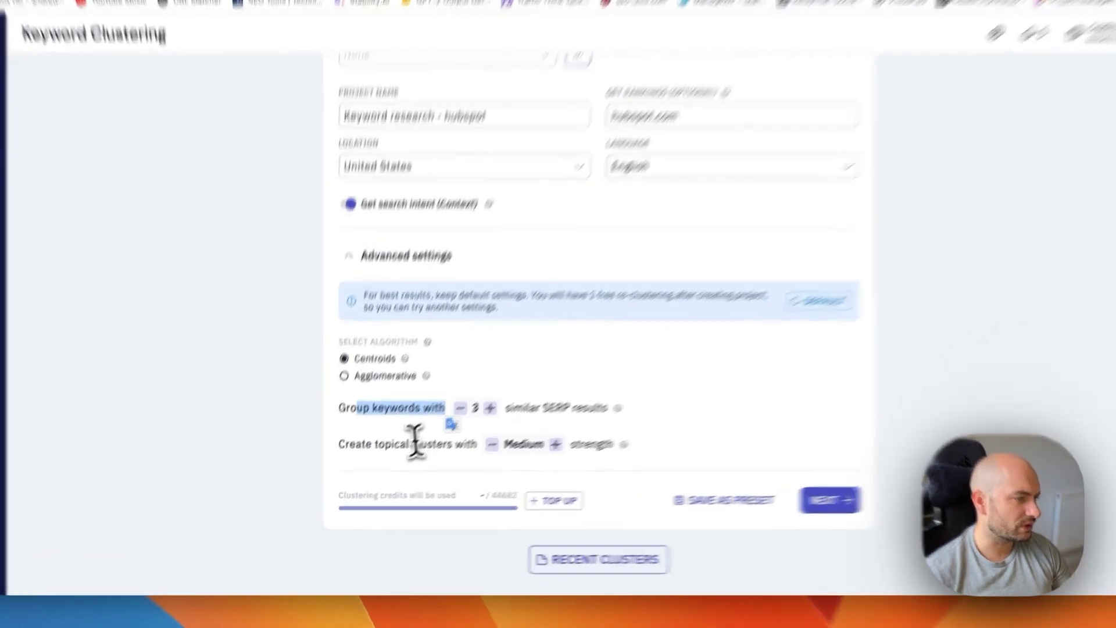
pyautogui.moveTo(384, 462); pyautogui.dragTo(436, 464)
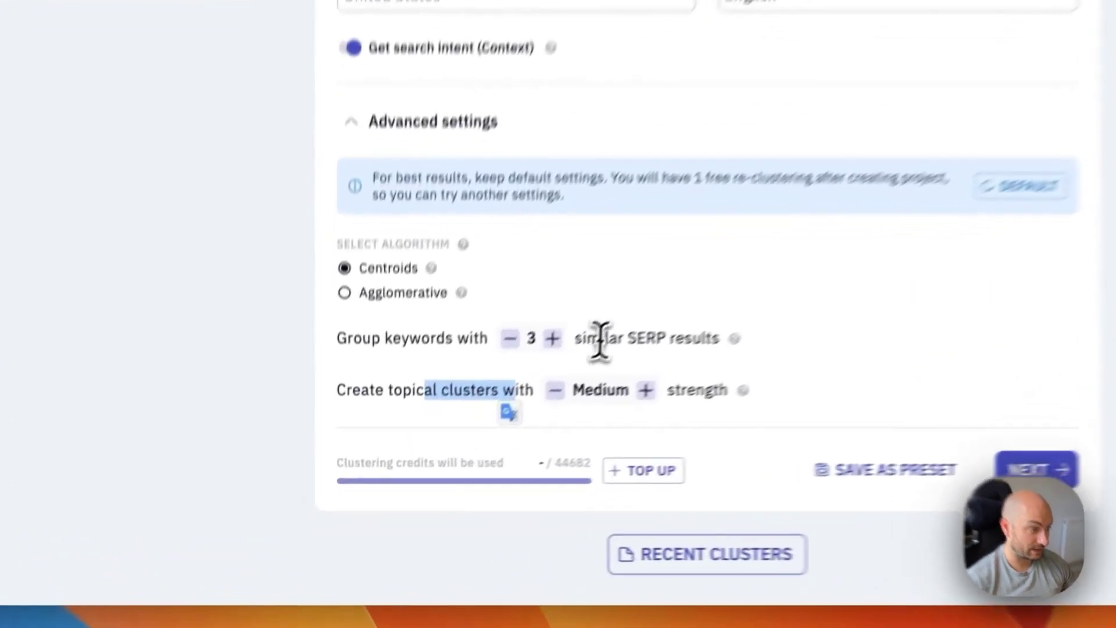
pyautogui.moveTo(494, 430); pyautogui.dragTo(379, 432)
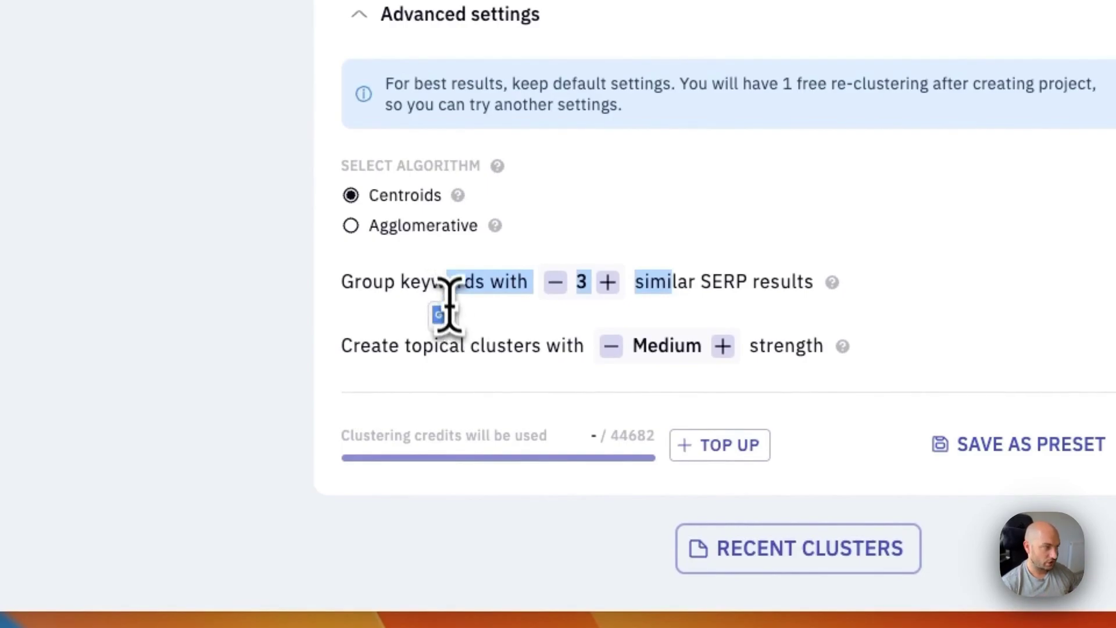
pyautogui.moveTo(462, 347); pyautogui.dragTo(501, 343)
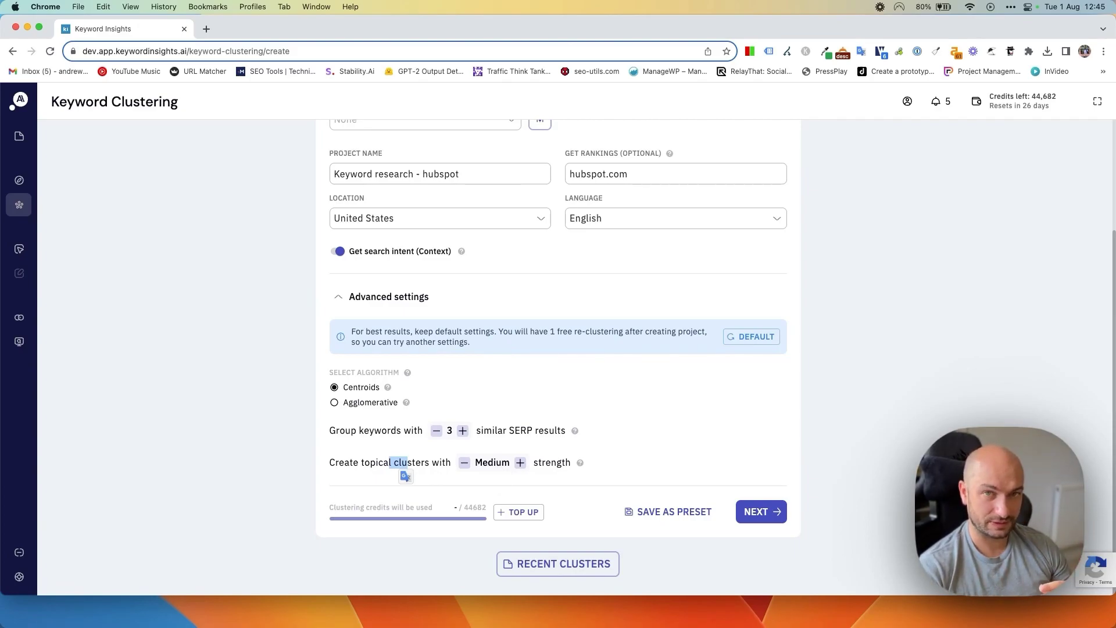
# Step: Leave clustering strength at Medium after trying Hard and Soft, then advance to Step 2/3 Upload Keywords
pyautogui.click(516, 463)
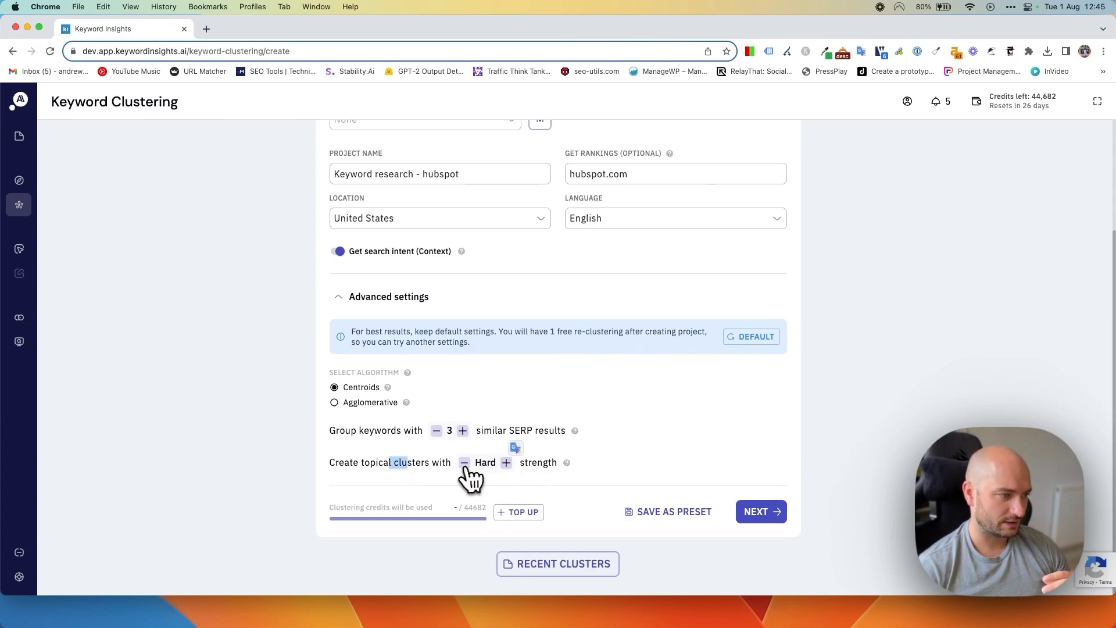
pyautogui.click(466, 466)
pyautogui.click(465, 466)
pyautogui.click(503, 463)
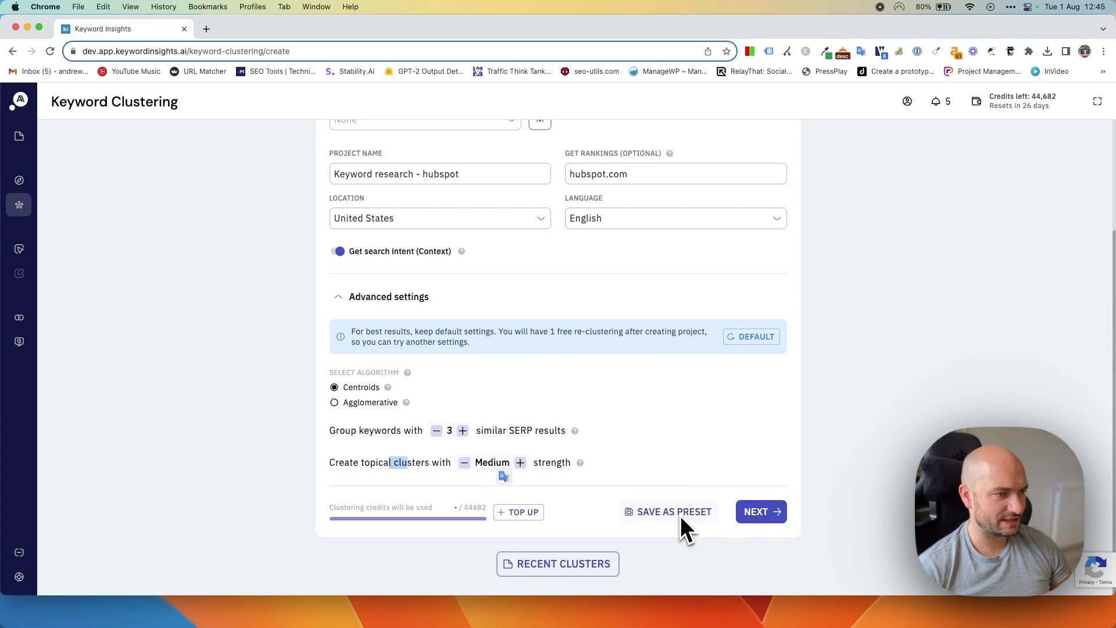
pyautogui.scroll(3, 681, 523)
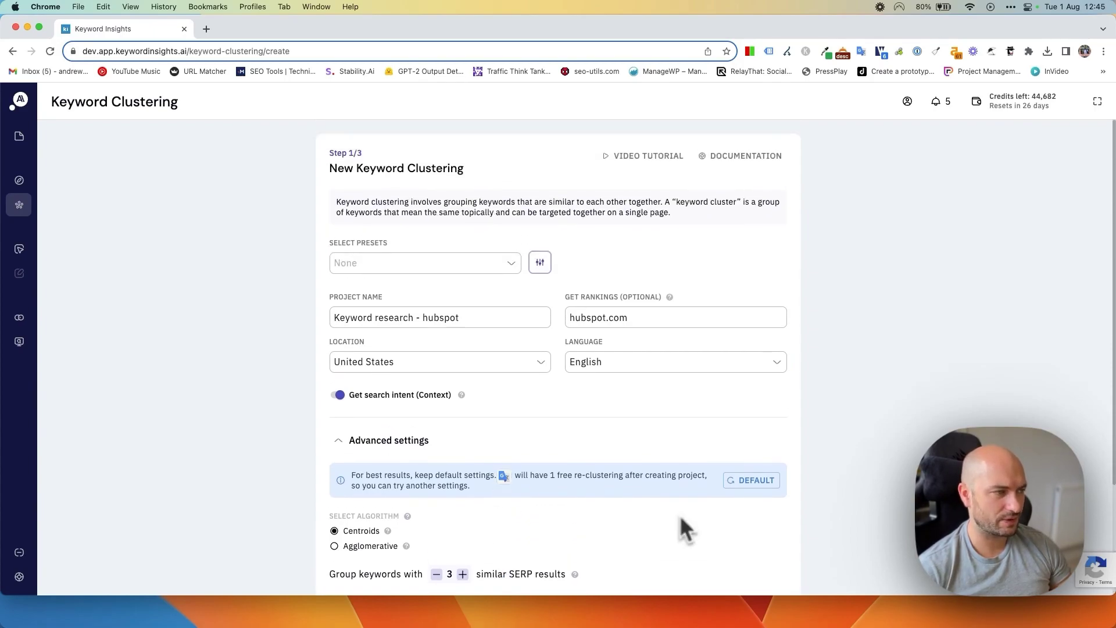
pyautogui.scroll(-3, 640, 395)
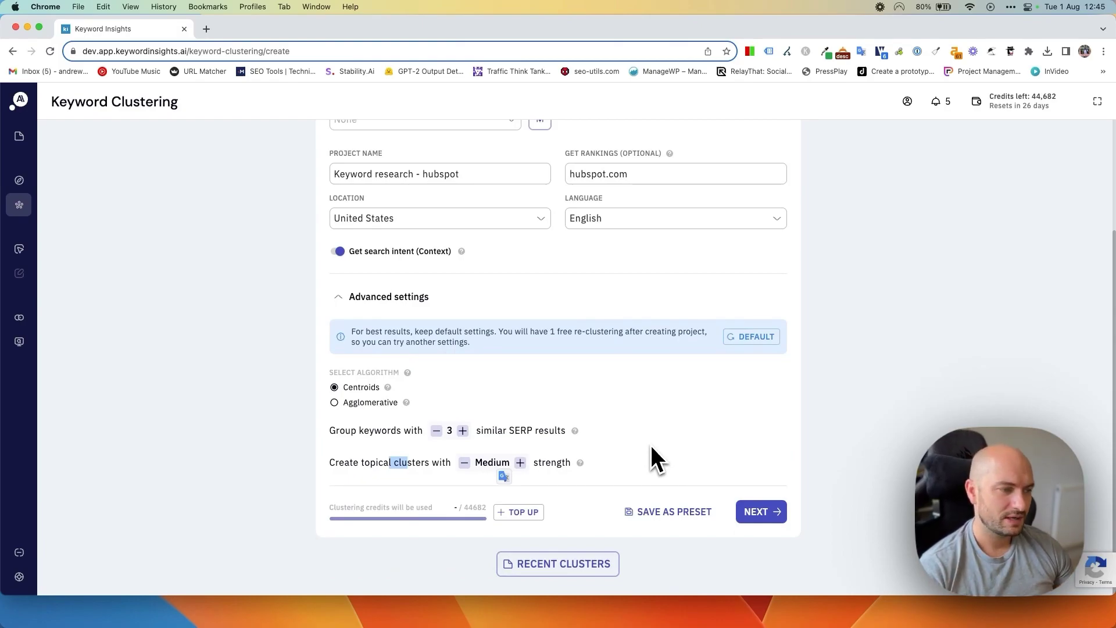
pyautogui.moveTo(643, 176); pyautogui.dragTo(568, 177)
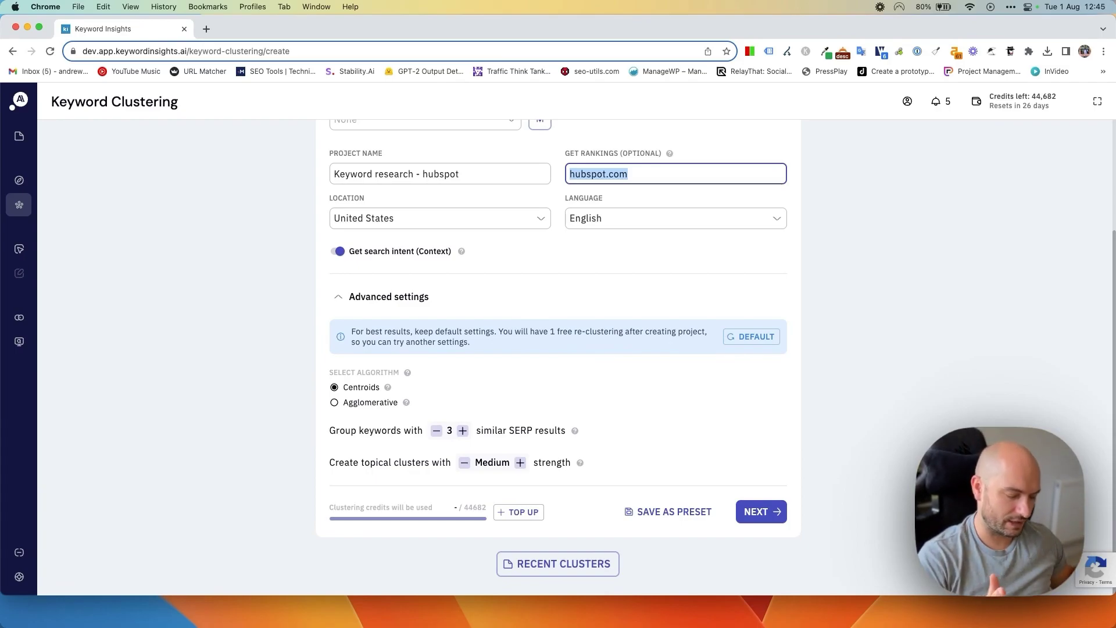
pyautogui.scroll(5, 431, 174)
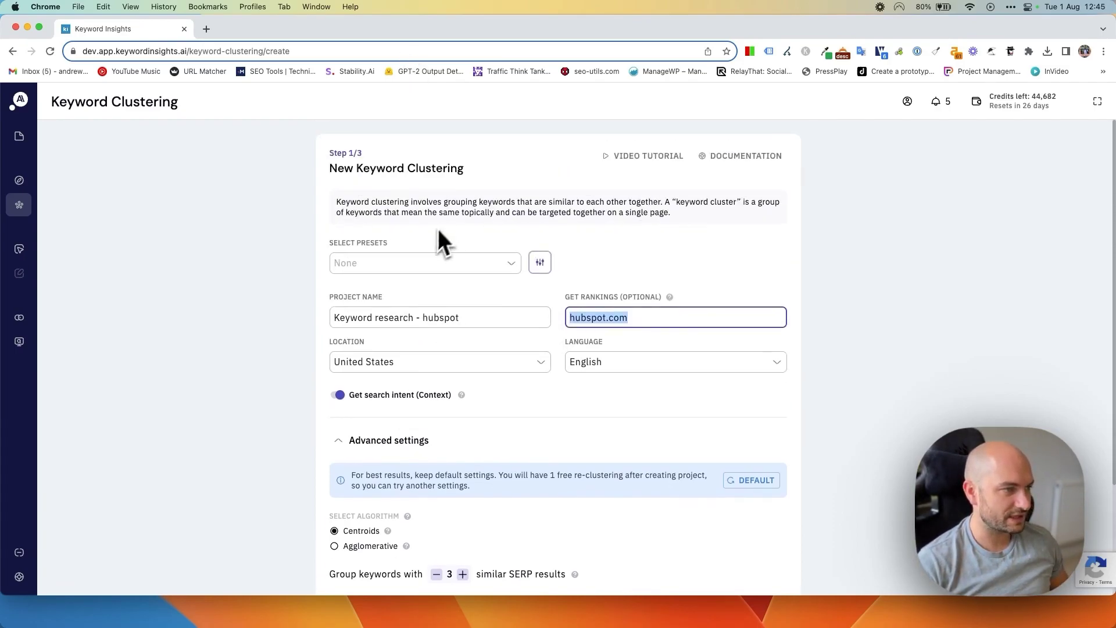
pyautogui.scroll(-5, 451, 271)
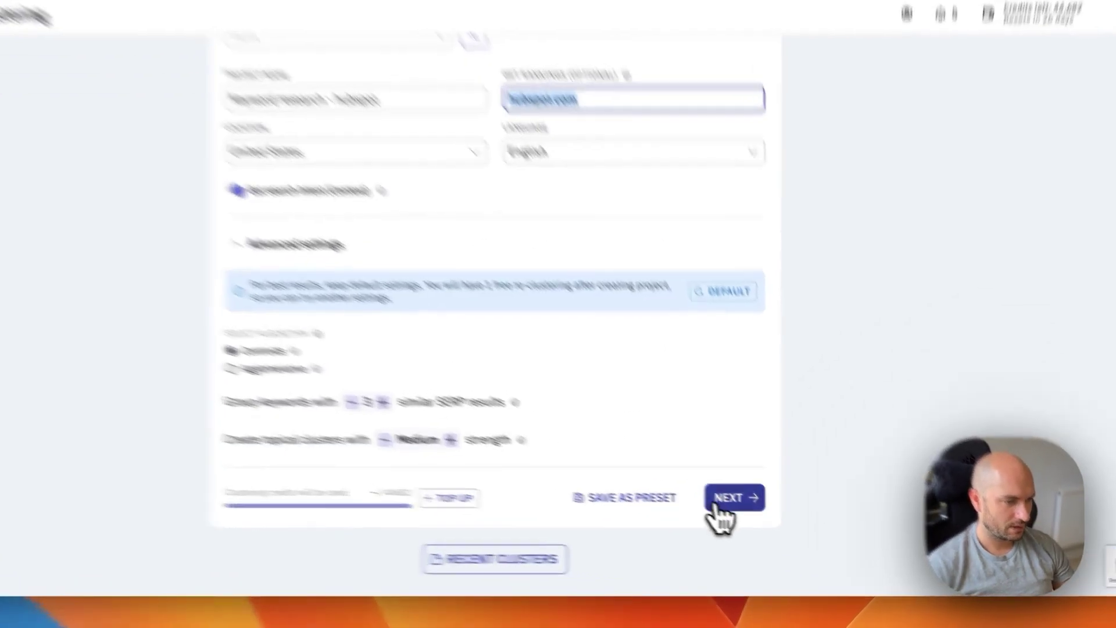
pyautogui.click(761, 512)
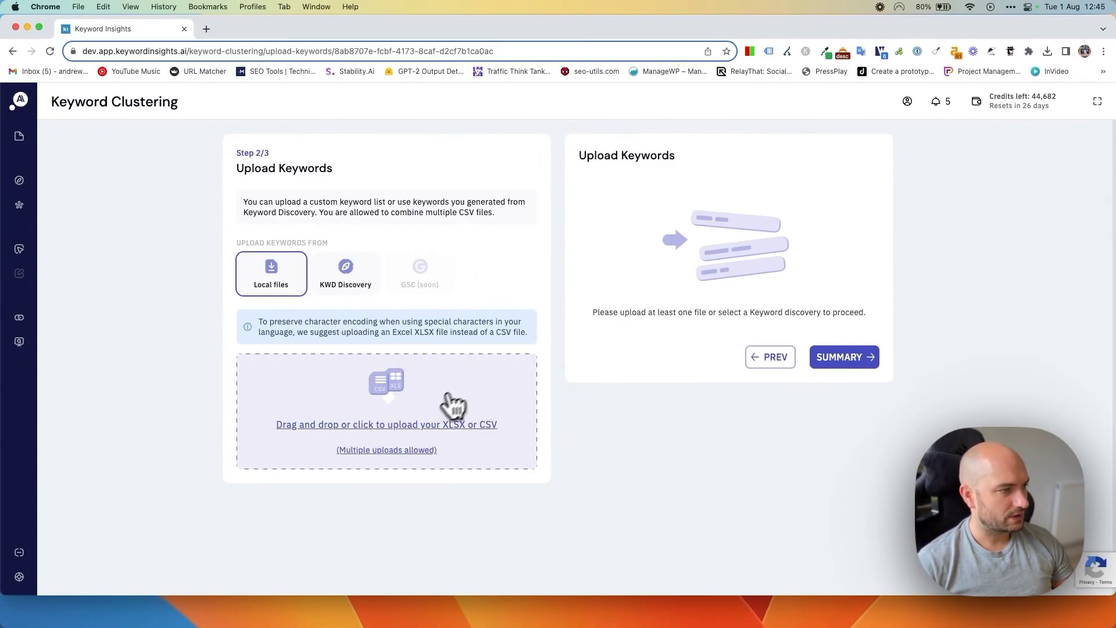
# Step: Upload Semrush_keywordresearch.csv and Ahrefs_keyword research.csv from the Desktop, totalling 5152 keywords
pyautogui.click(406, 430)
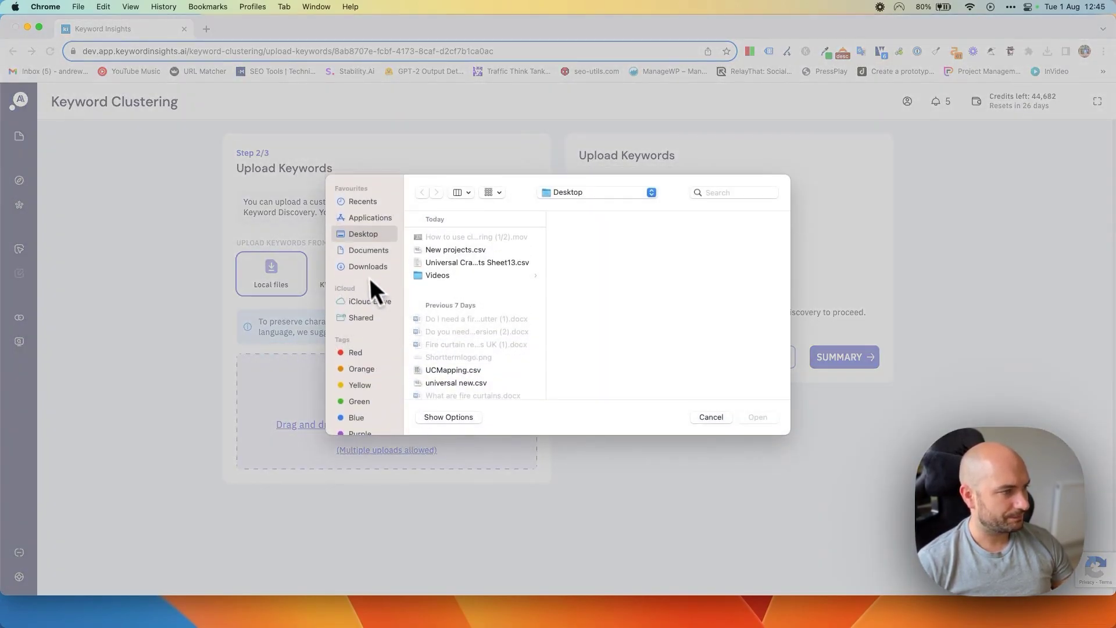
pyautogui.click(361, 250)
pyautogui.scroll(-5, 476, 308)
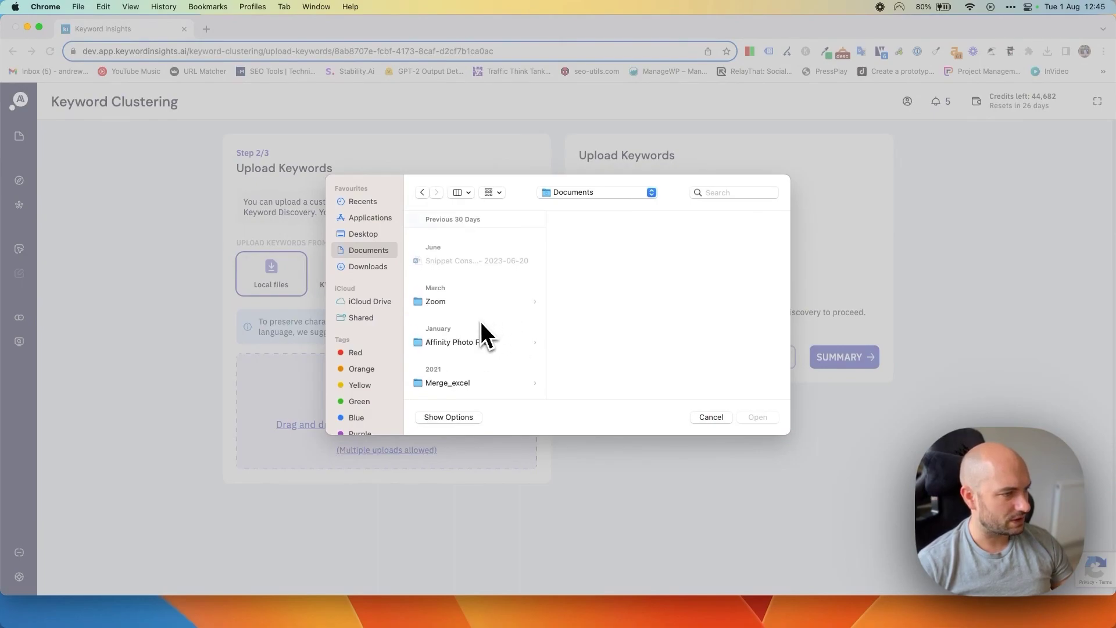
pyautogui.scroll(3, 481, 322)
pyautogui.scroll(-2, 480, 323)
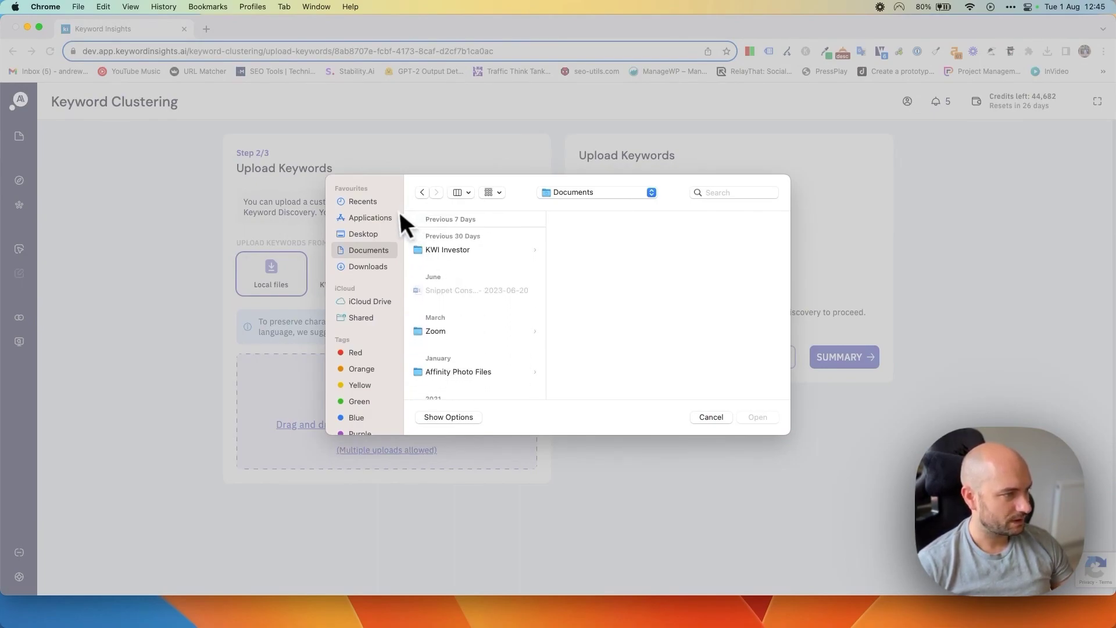
pyautogui.click(378, 232)
pyautogui.scroll(-6, 474, 294)
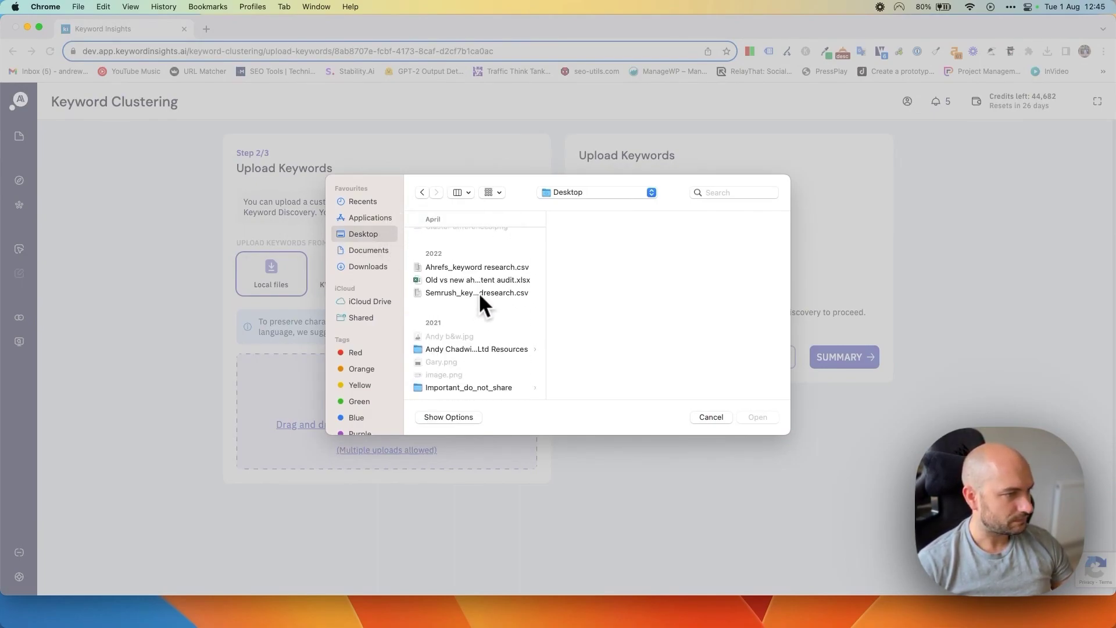
pyautogui.click(480, 294)
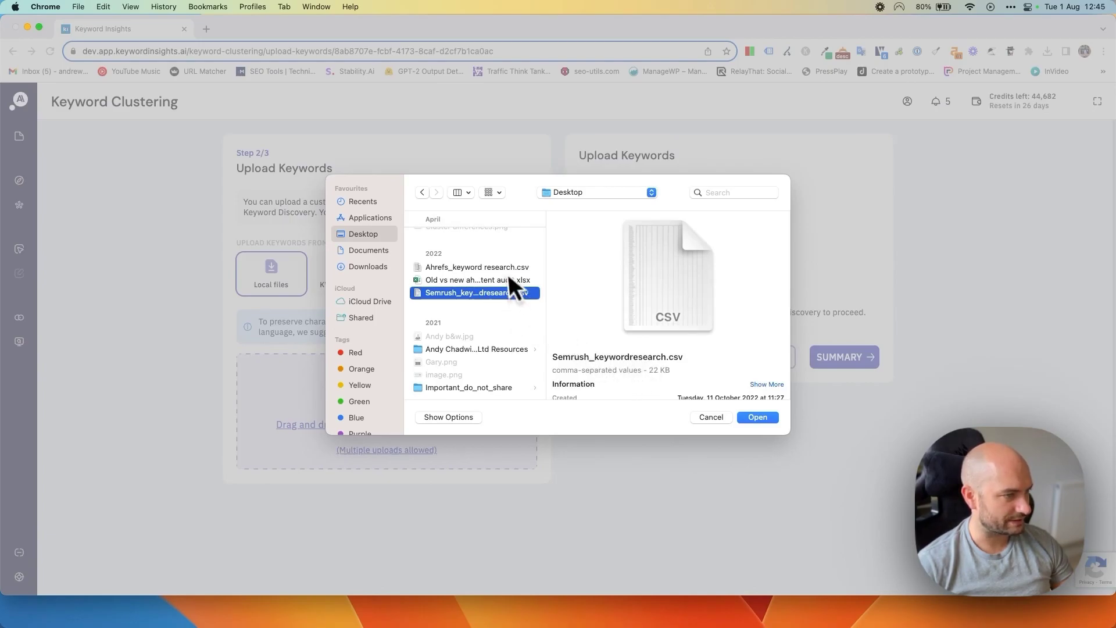
pyautogui.keyDown('super'); pyautogui.click(503, 266); pyautogui.keyUp('super')
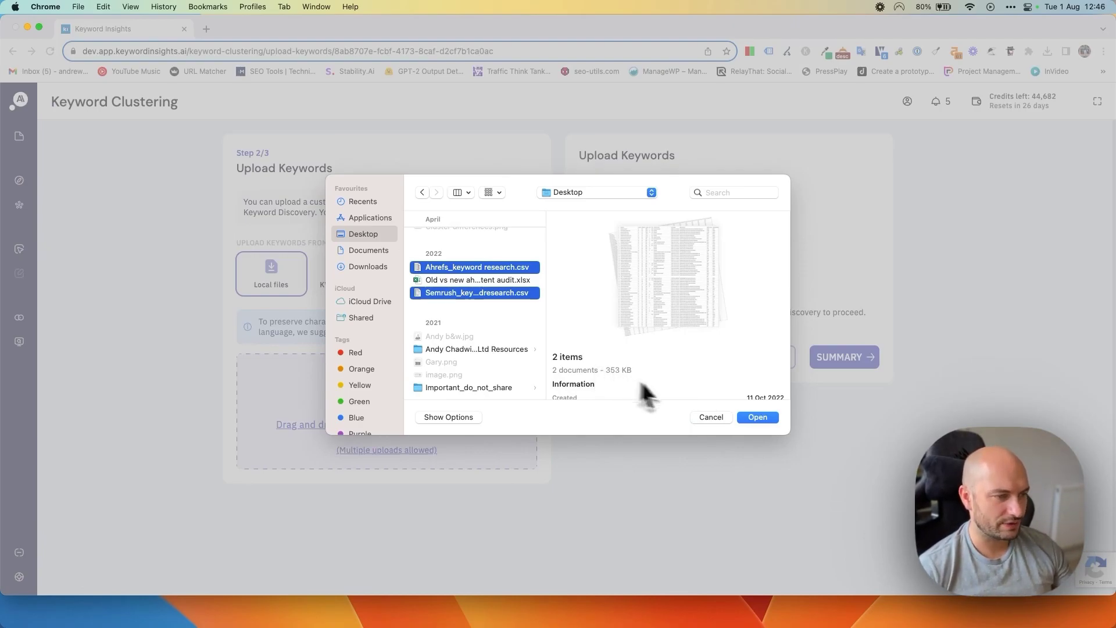
pyautogui.click(754, 416)
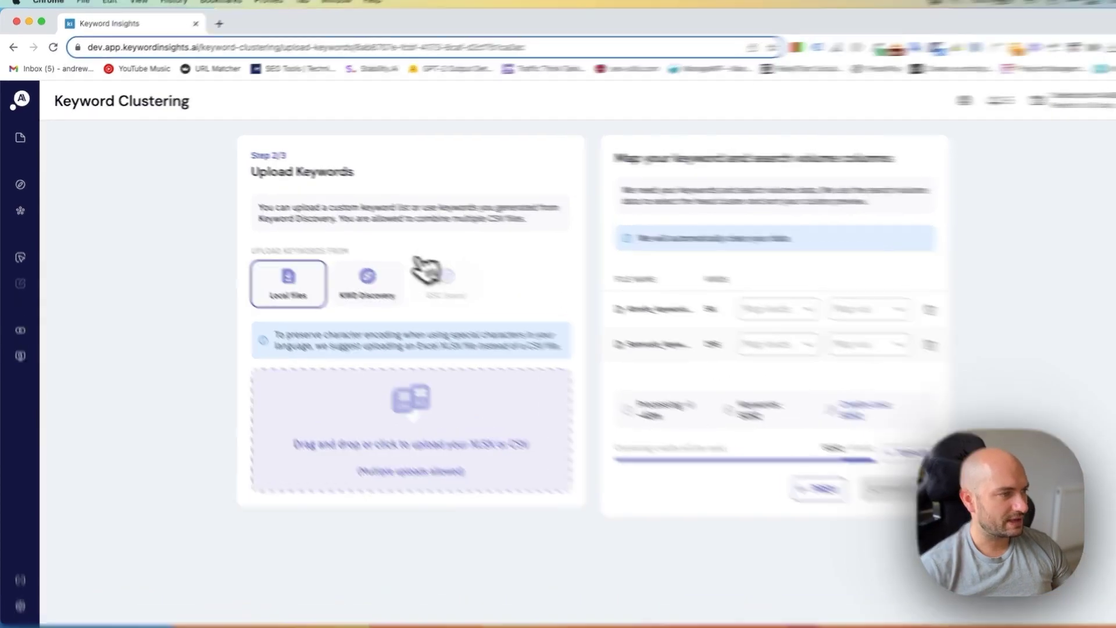
# Step: Add the first 1933-keyword 'keyword research' discovery list, bringing the total to 7085 keywords
pyautogui.click(355, 282)
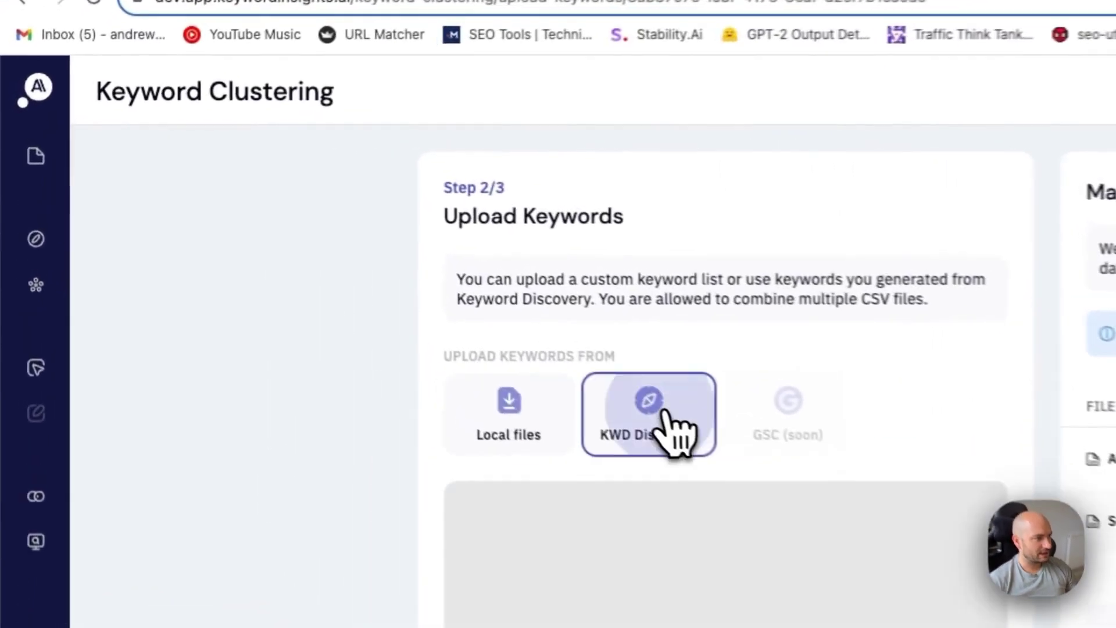
pyautogui.moveTo(81, 225)
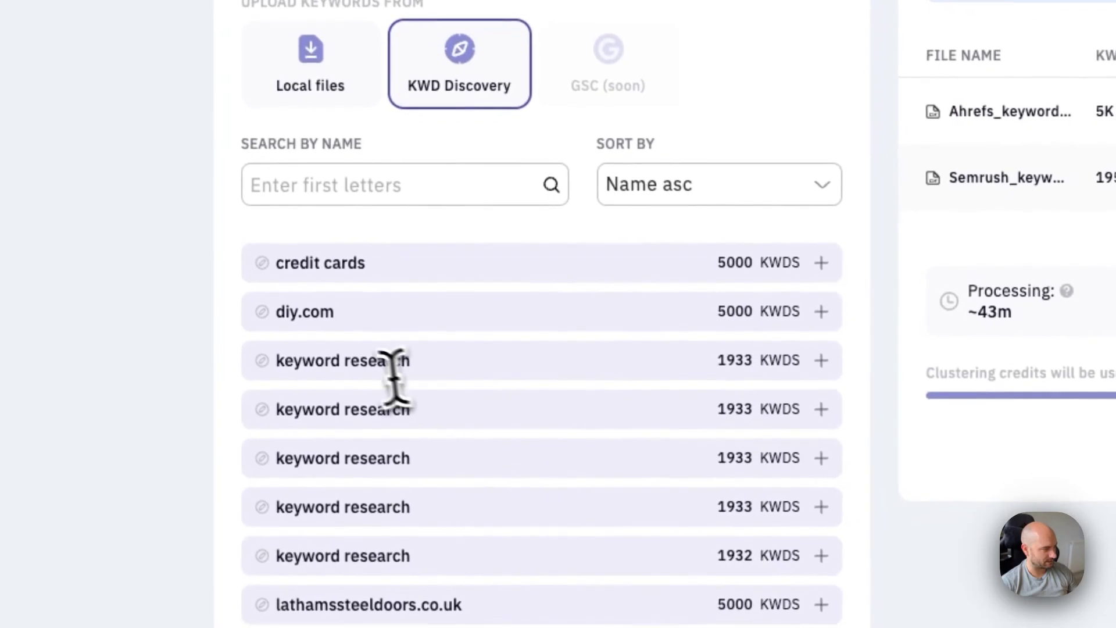
pyautogui.moveTo(384, 361); pyautogui.dragTo(291, 349)
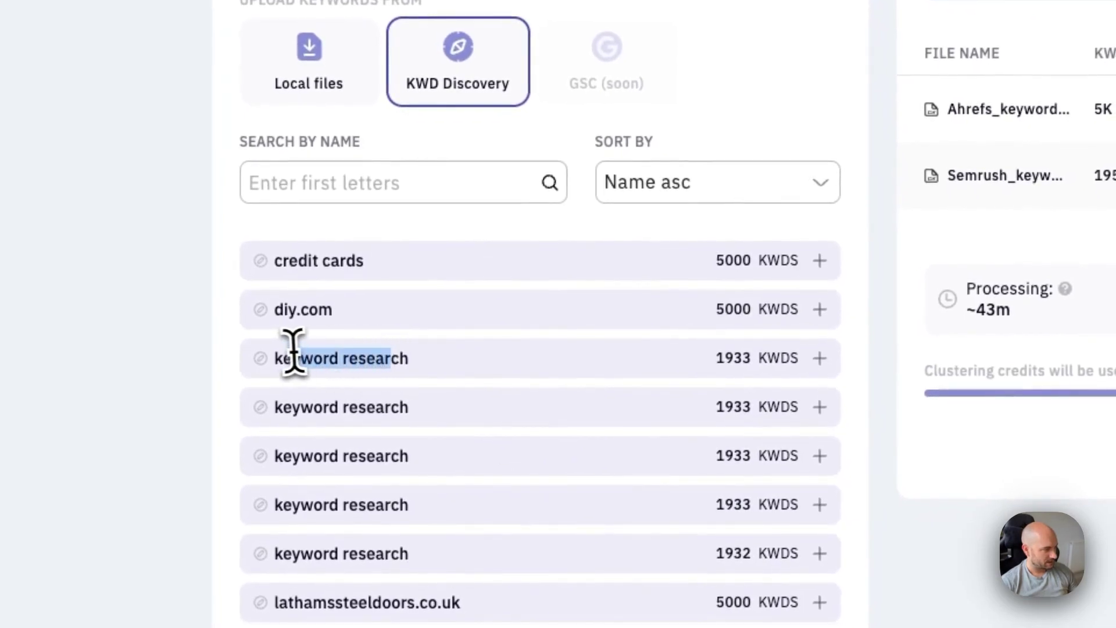
pyautogui.click(820, 358)
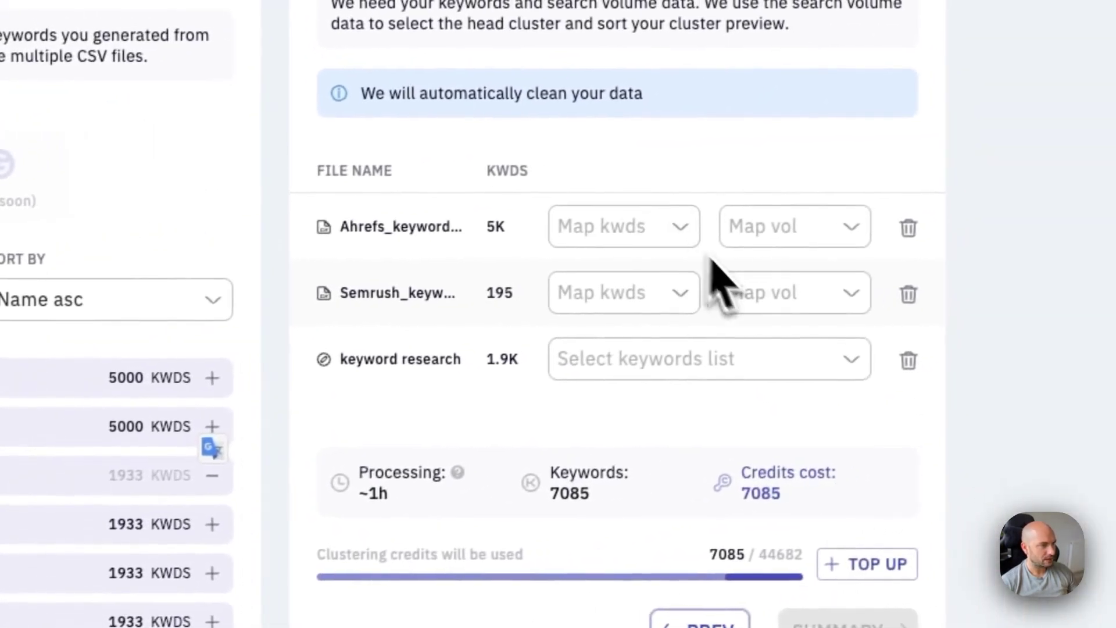
# Step: Map Ahrefs columns to Keyword and Volume, and Semrush columns to Keyword and Monthly Volume (US)
pyautogui.click(688, 238)
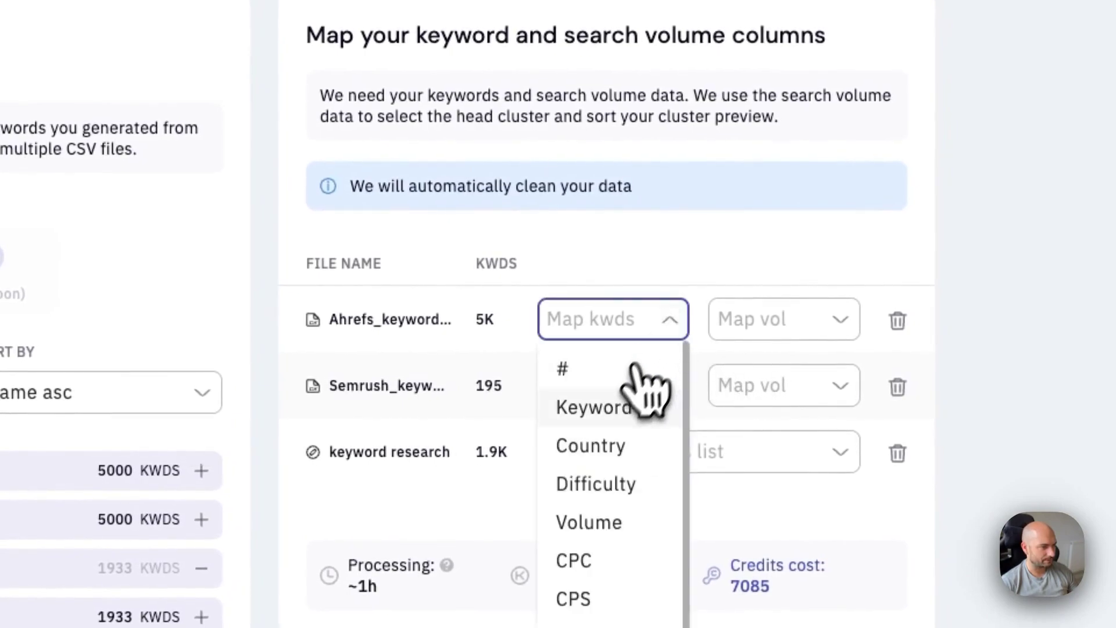
pyautogui.click(658, 308)
pyautogui.click(812, 319)
pyautogui.click(788, 521)
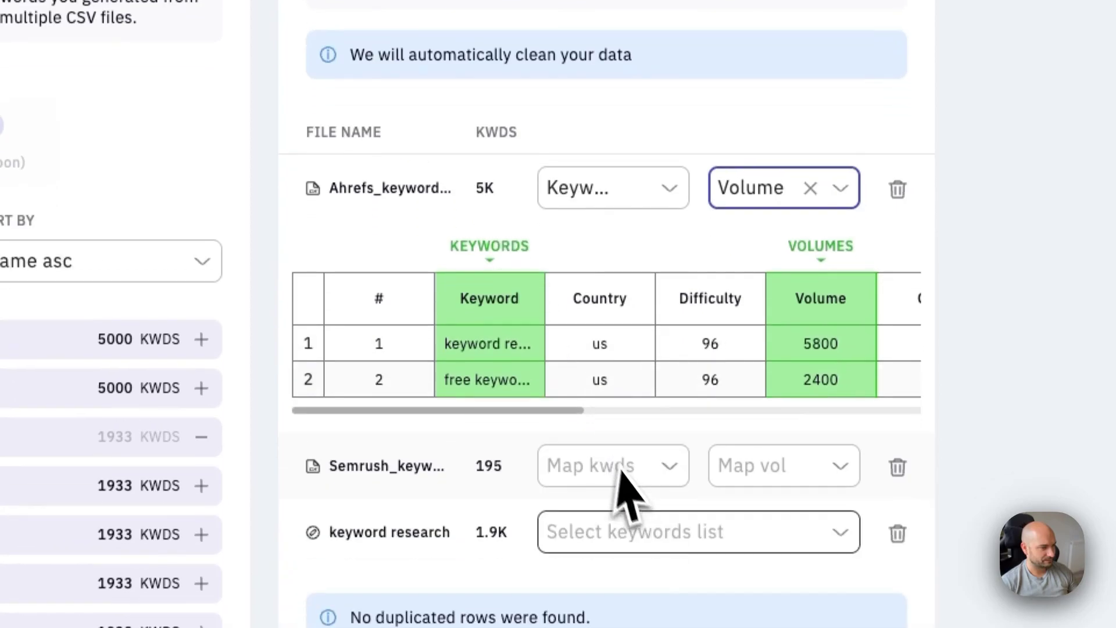
pyautogui.click(669, 474)
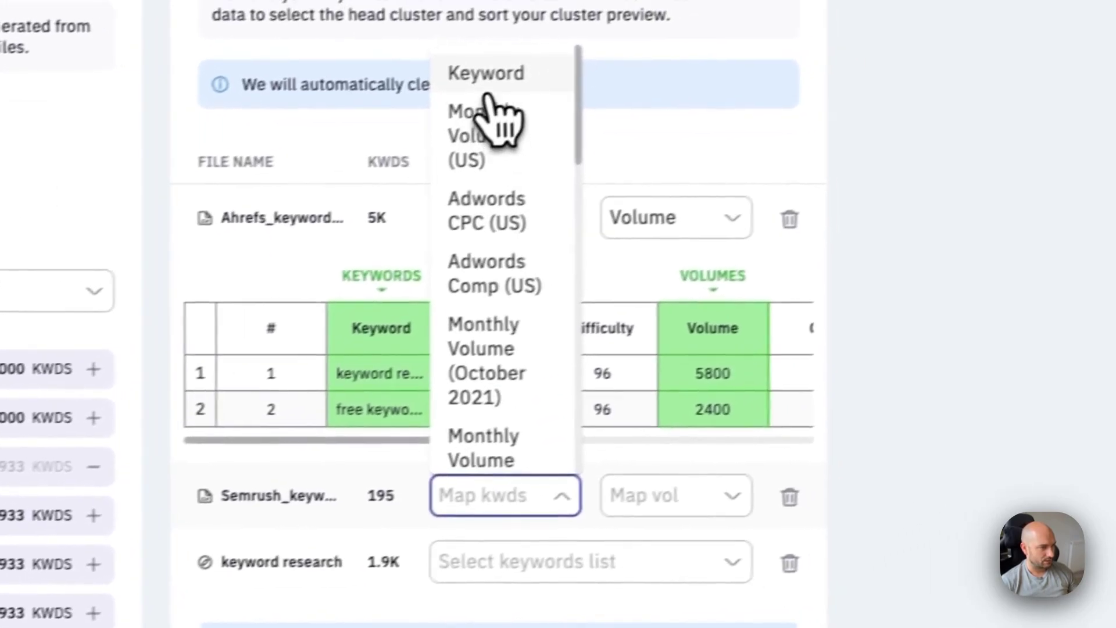
pyautogui.click(594, 44)
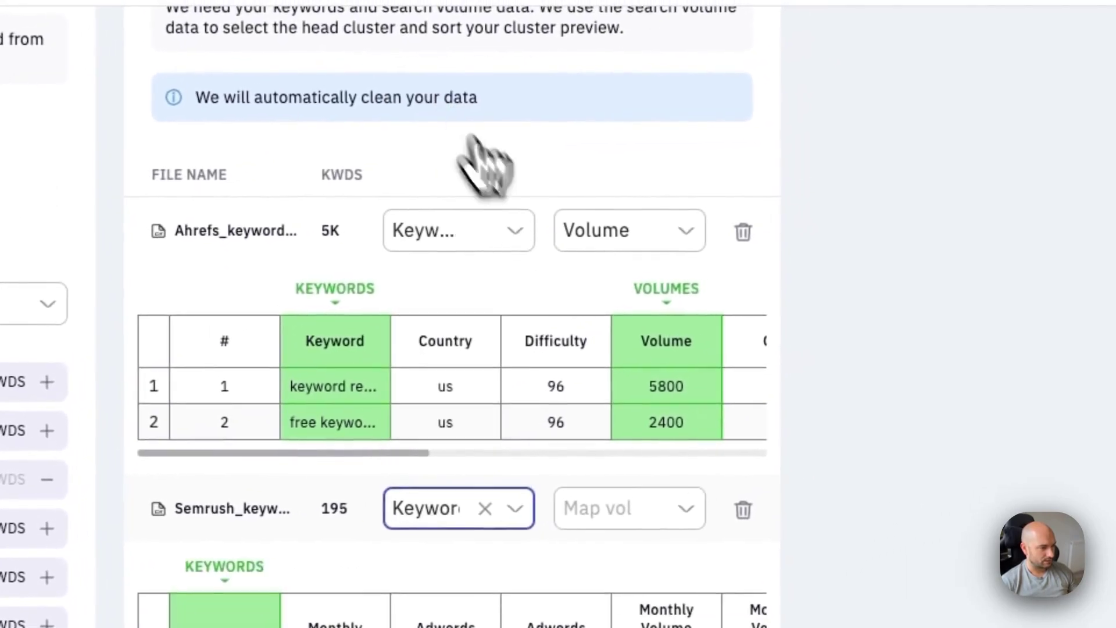
pyautogui.click(686, 514)
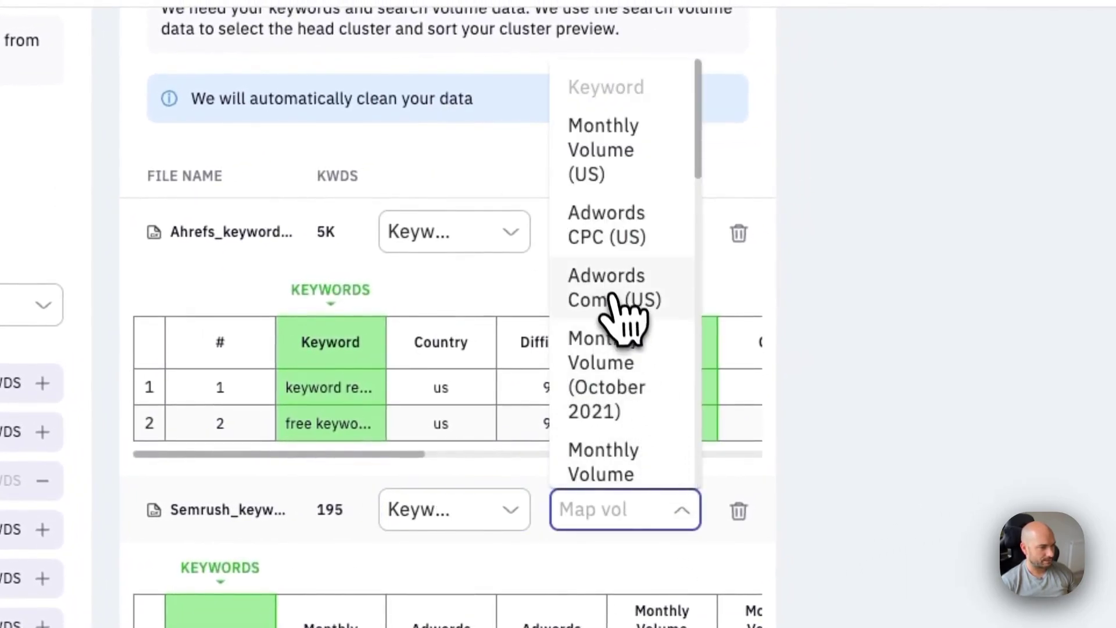
pyautogui.click(646, 175)
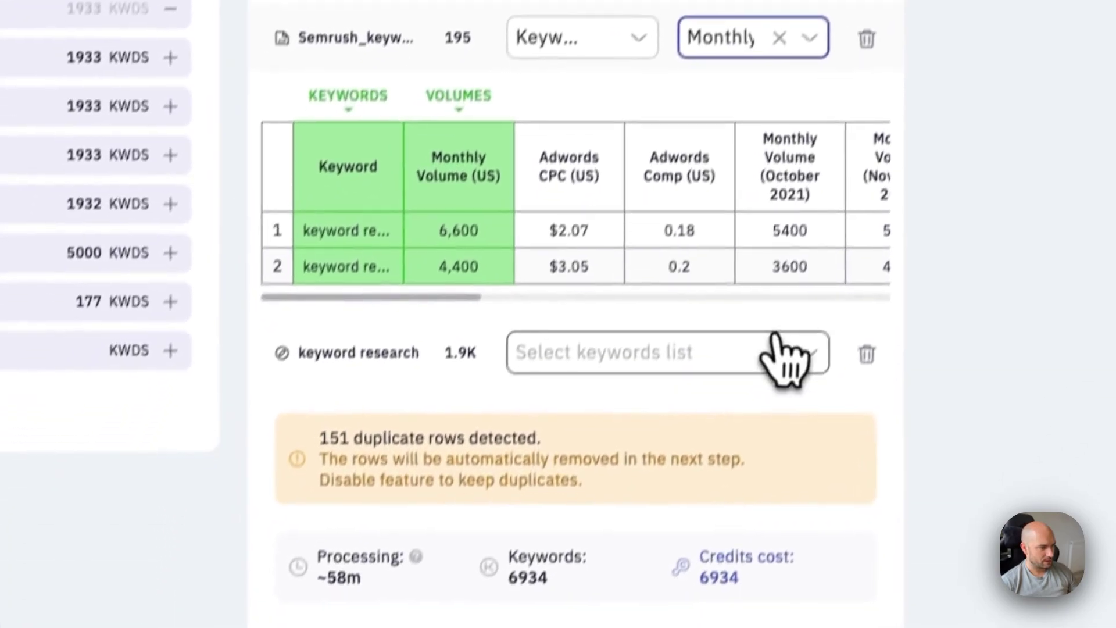
# Step: Use the Original (1933 kwds) discovery list and review the 1411 duplicates and 5674-keyword total
pyautogui.click(787, 356)
pyautogui.click(665, 356)
pyautogui.scroll(-3, 703, 268)
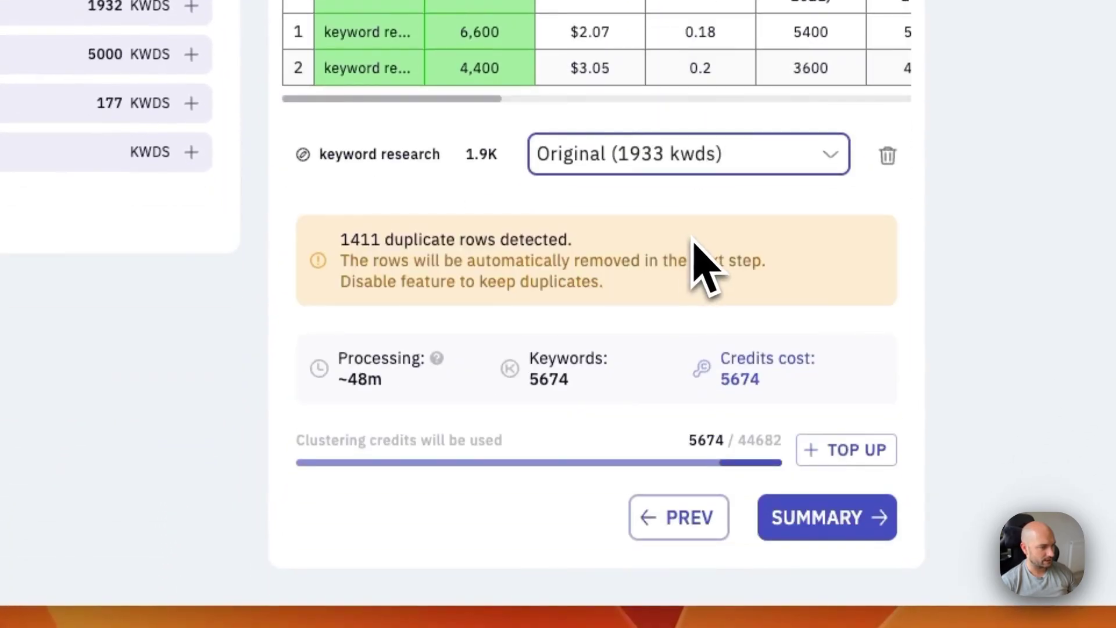
pyautogui.moveTo(341, 239); pyautogui.dragTo(591, 237)
pyautogui.click(593, 239)
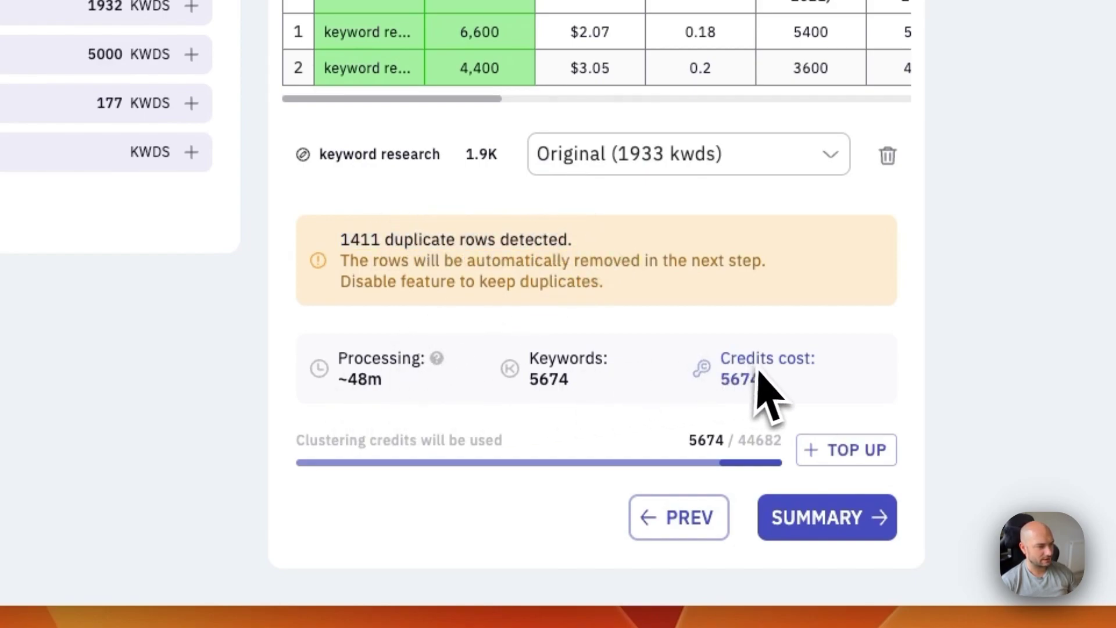
pyautogui.moveTo(570, 381); pyautogui.dragTo(452, 376)
pyautogui.click(392, 394)
pyautogui.moveTo(392, 394); pyautogui.dragTo(339, 378)
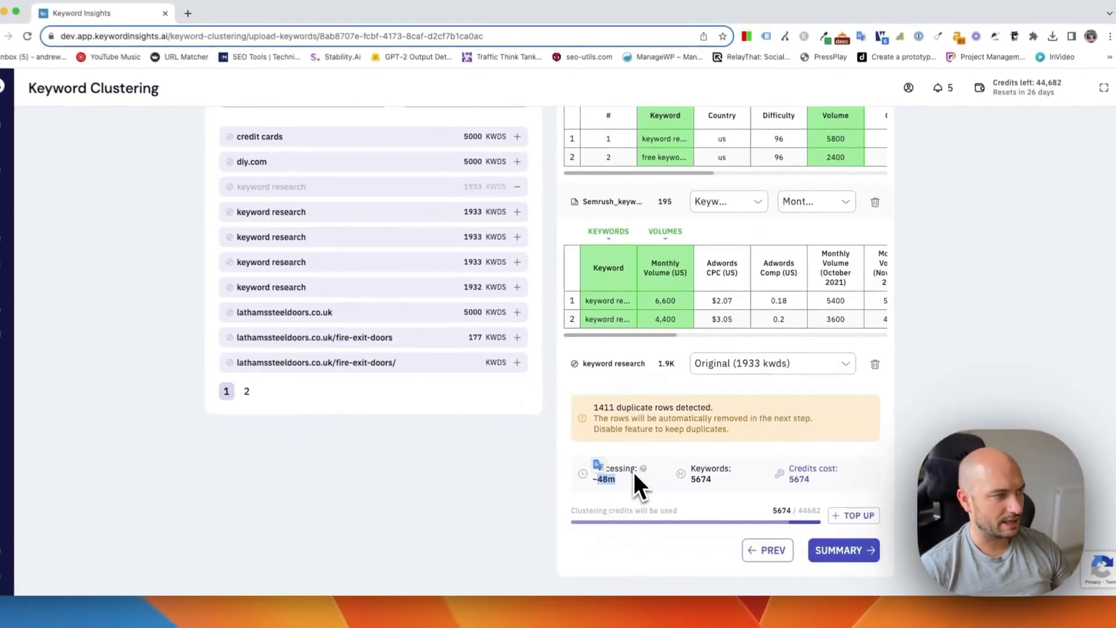
# Step: Confirm the order summary and generate the 'Keyword research - hubspot' clustering report for 5674 credits
pyautogui.click(837, 551)
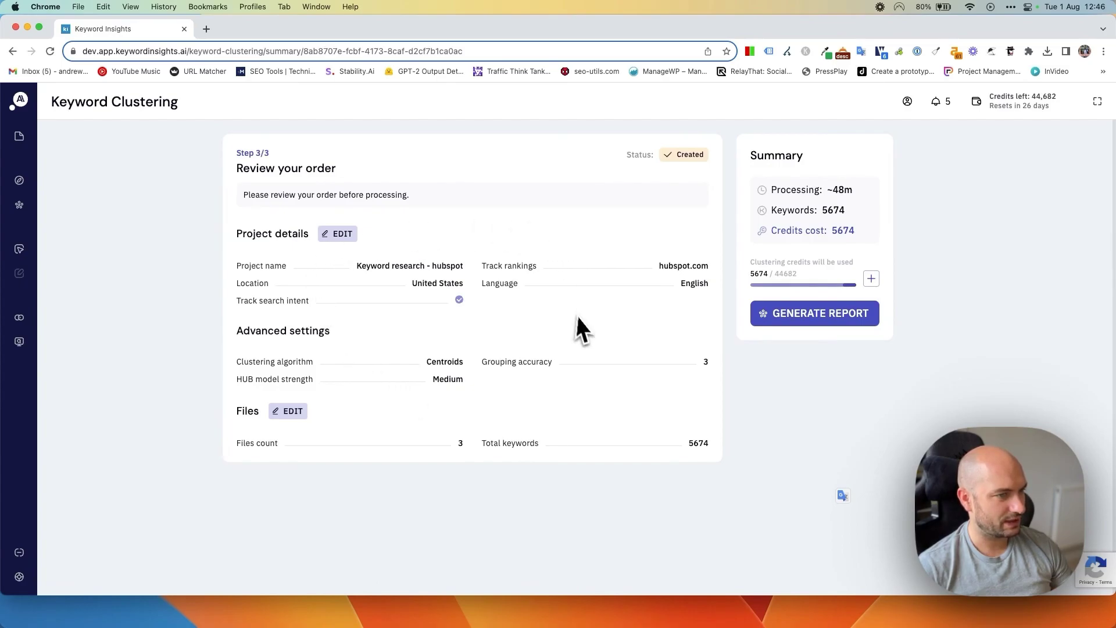
pyautogui.click(831, 310)
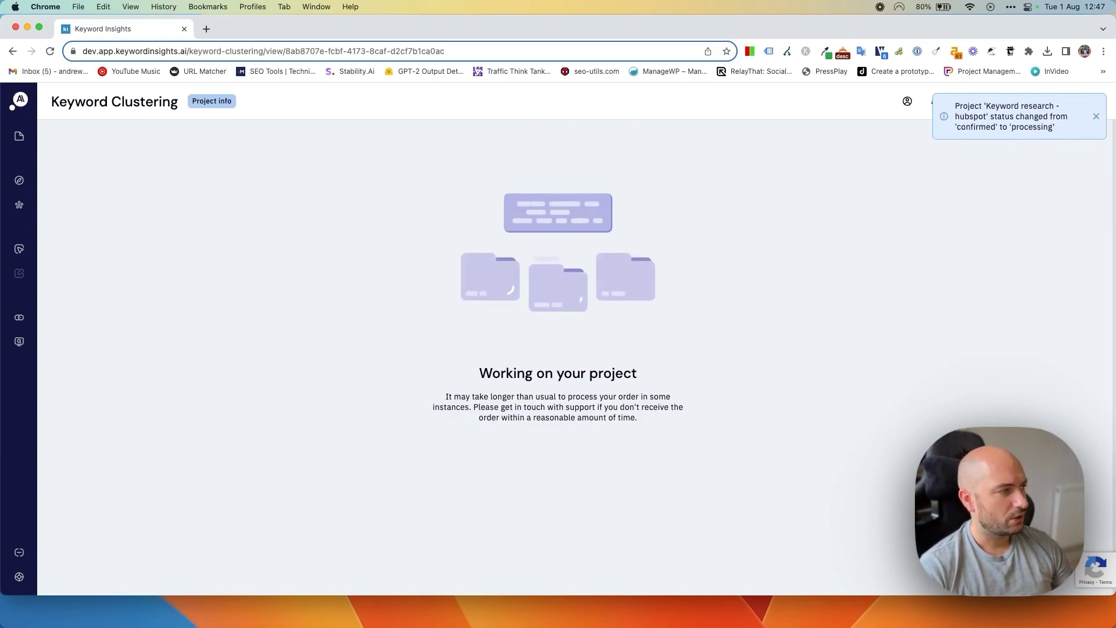
# Step: Show the Kwd Clustering projects list, with 'Keyword research - hubspot' (5674 keywords) marked Processing
pyautogui.moveTo(93, 267)
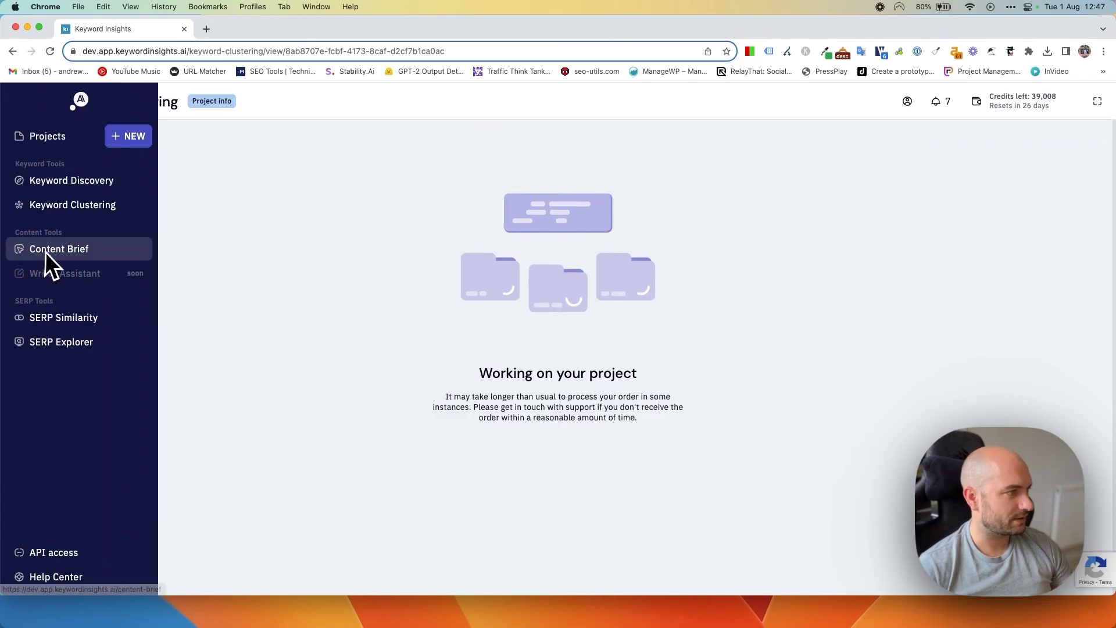
pyautogui.click(114, 214)
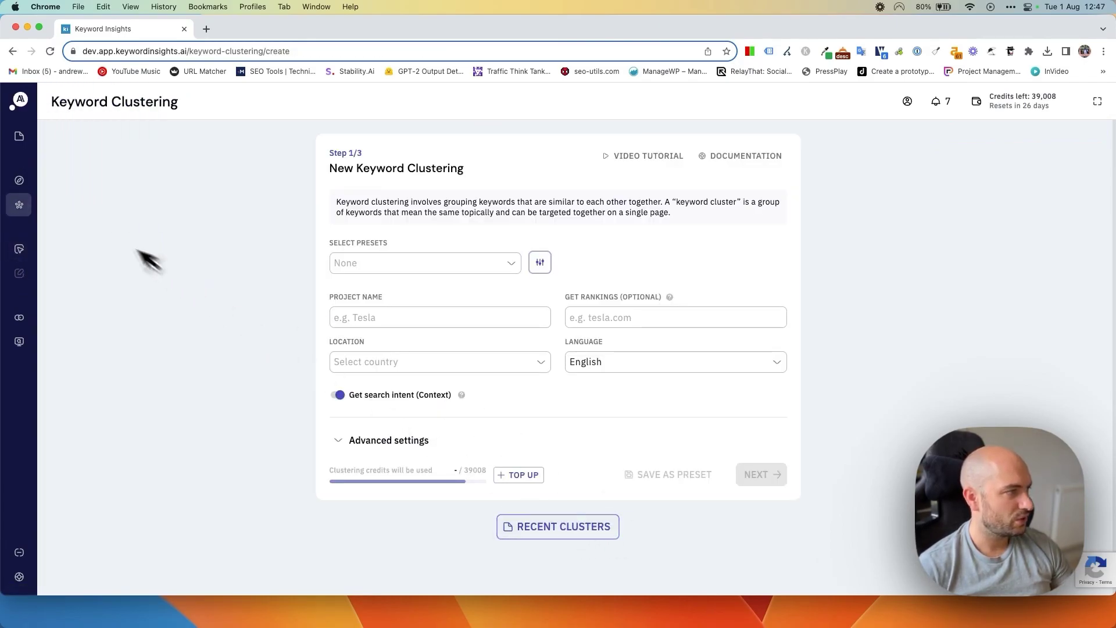
pyautogui.click(51, 140)
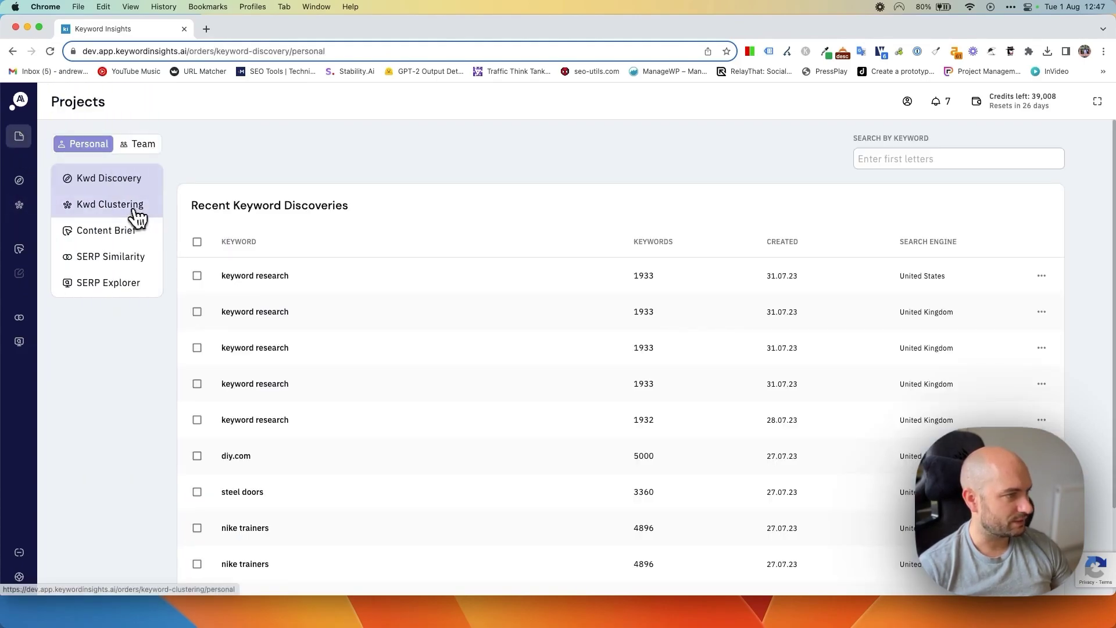
pyautogui.click(137, 213)
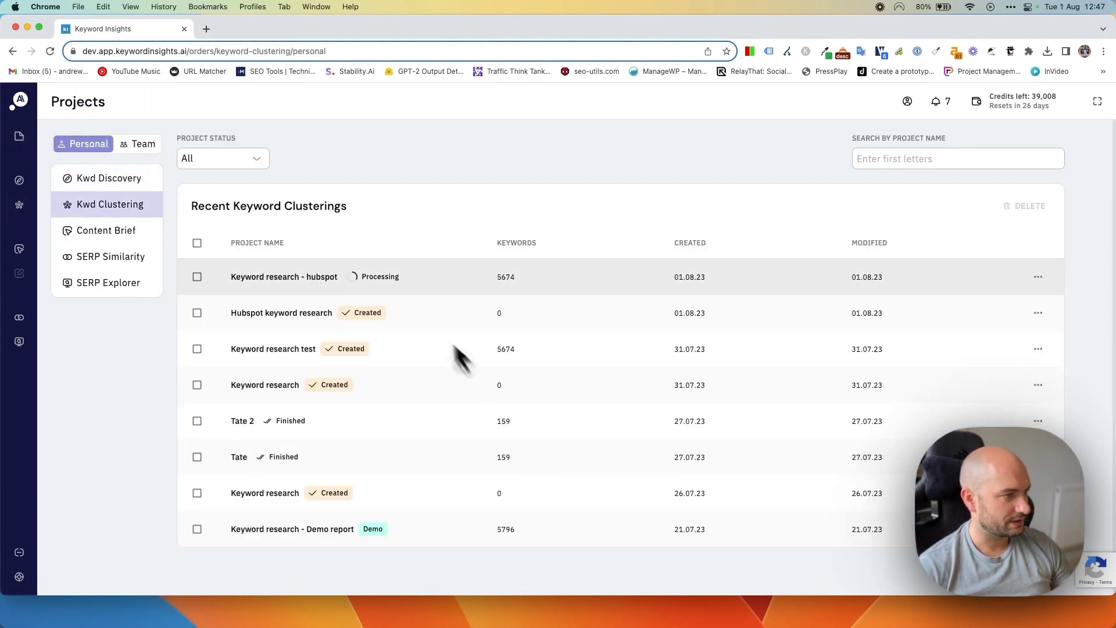